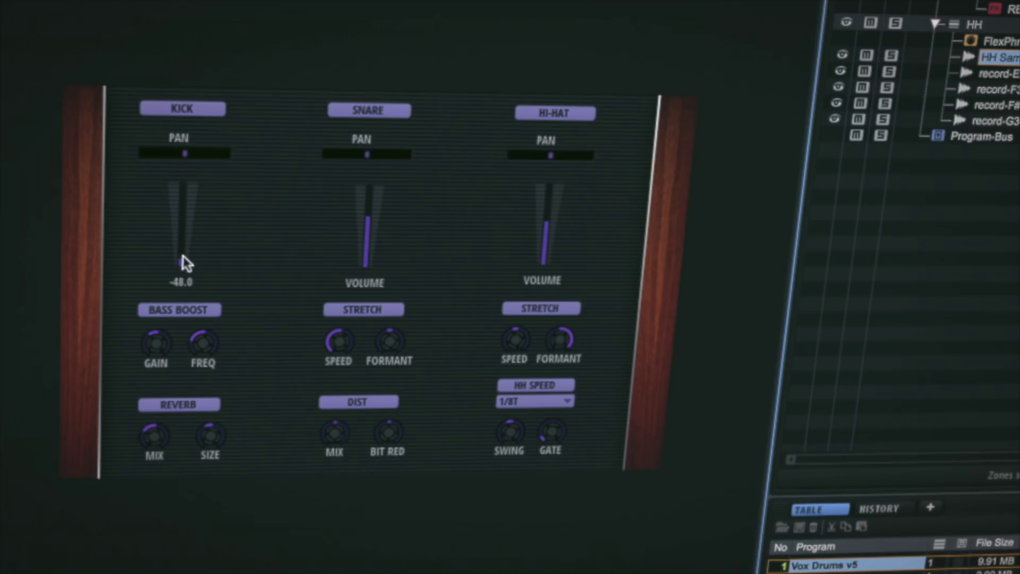
drag(183, 262, 188, 221)
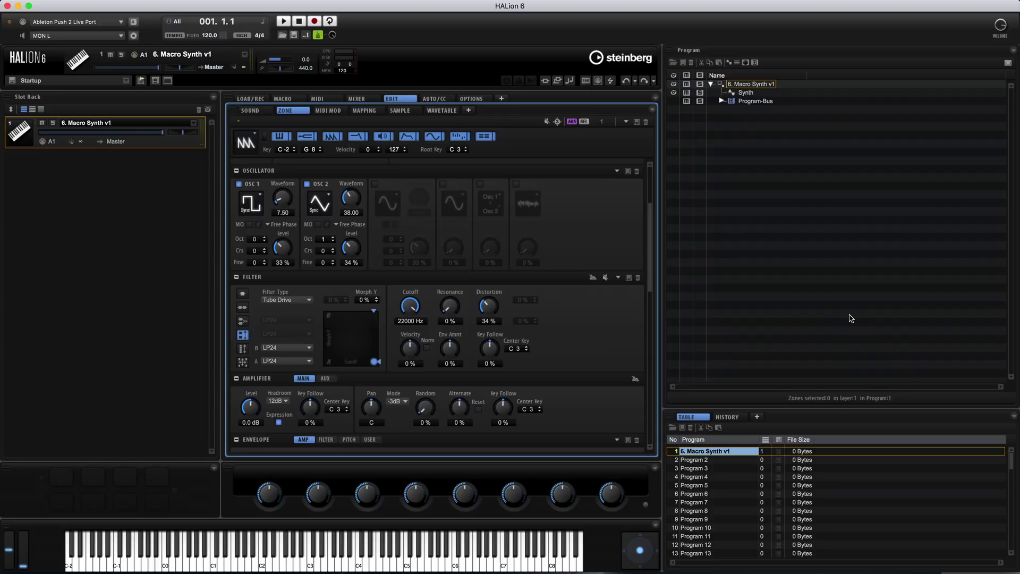
Step: Open the Macro Page Designer Extended window and enlarge it to fill the screen
click(169, 81)
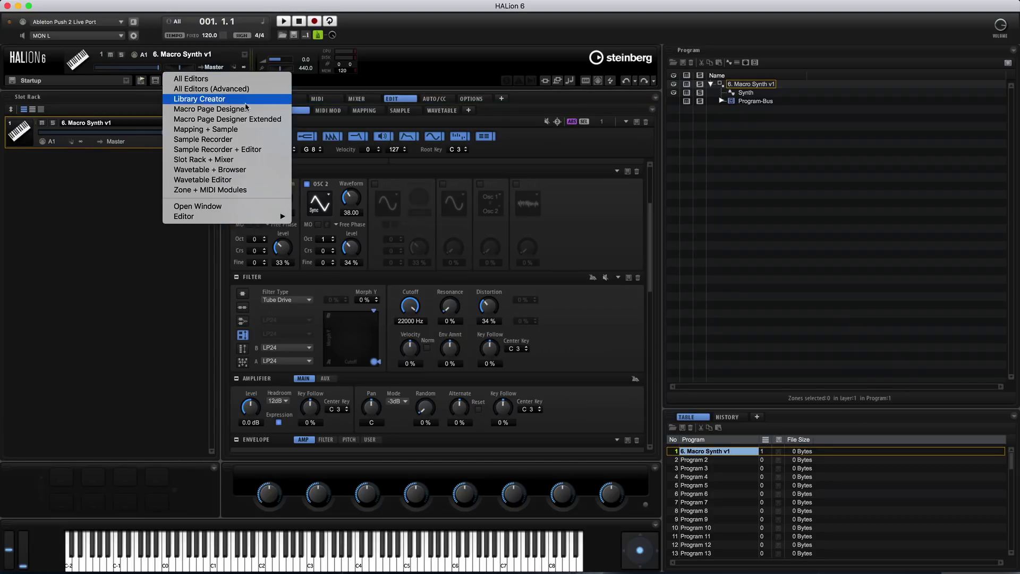
click(264, 120)
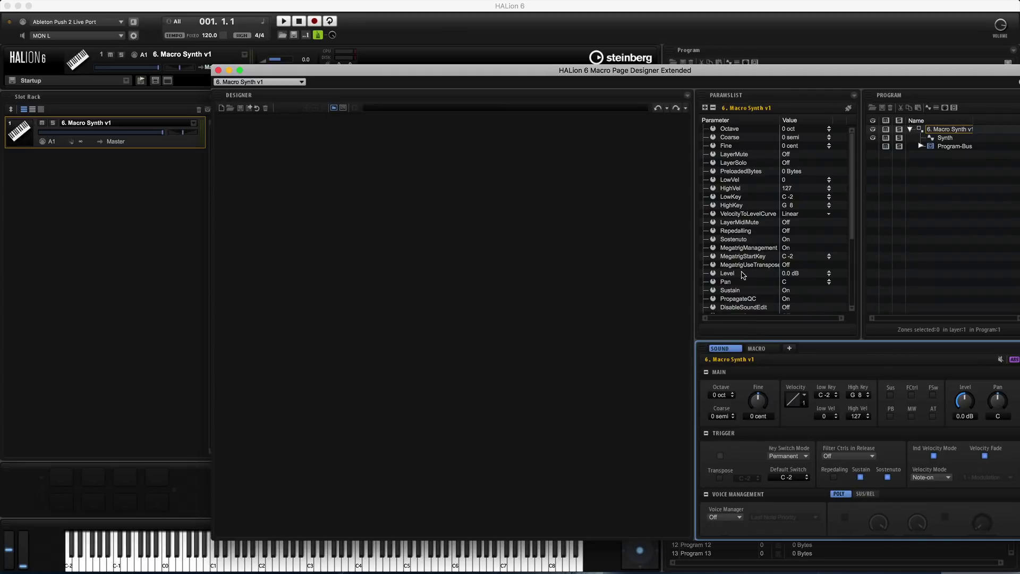
click(239, 71)
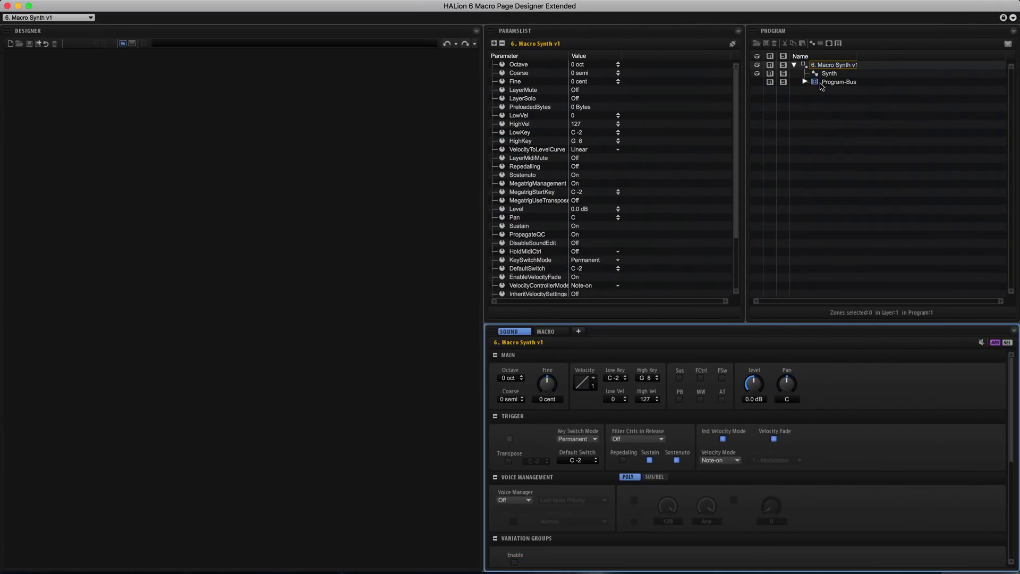
Step: Create a HALion Sonic macro page for the 6. Macro Synth v1 program
click(832, 65)
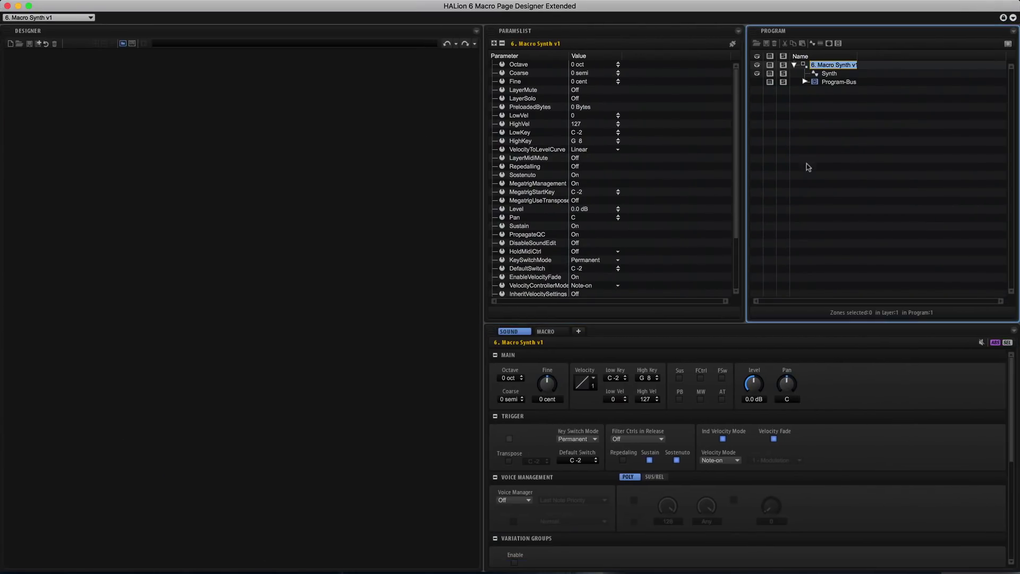
click(10, 46)
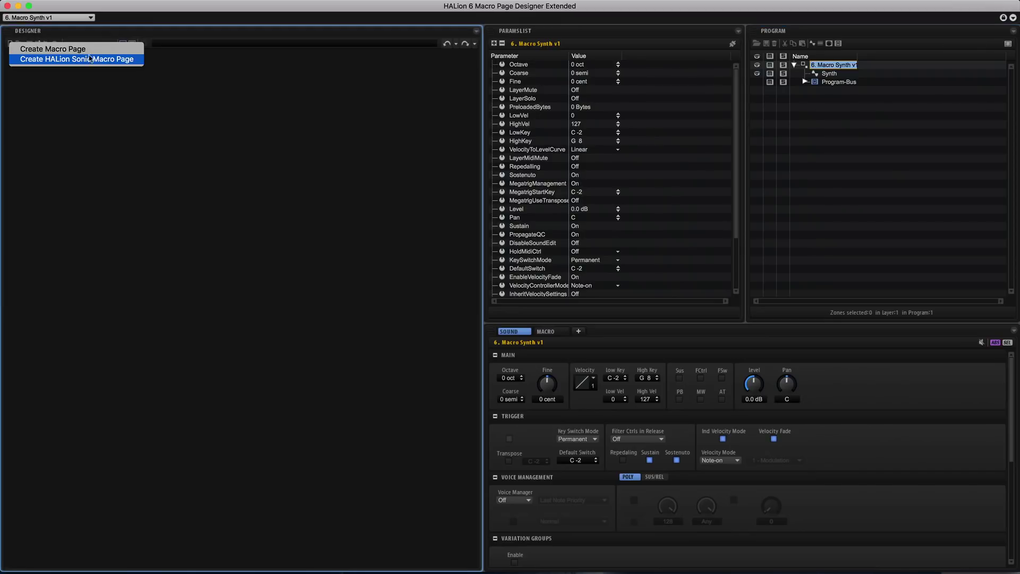
click(129, 60)
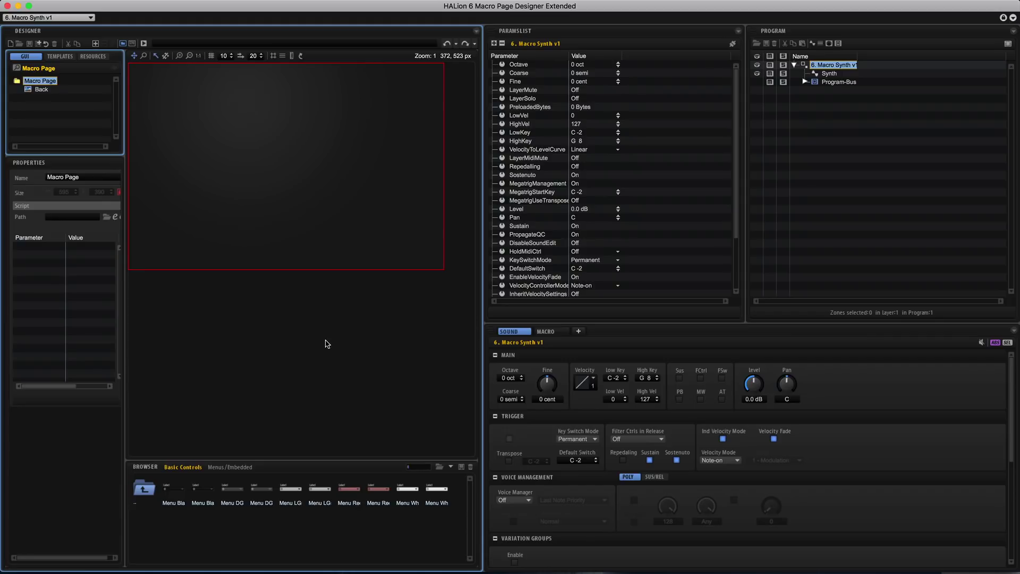
Step: Switch to Finder, add synth-8---595x390.jpg from the Backgrounds folder to the macro page, and set its position to 0, 0
key(super+Tab)
key(super+Tab)
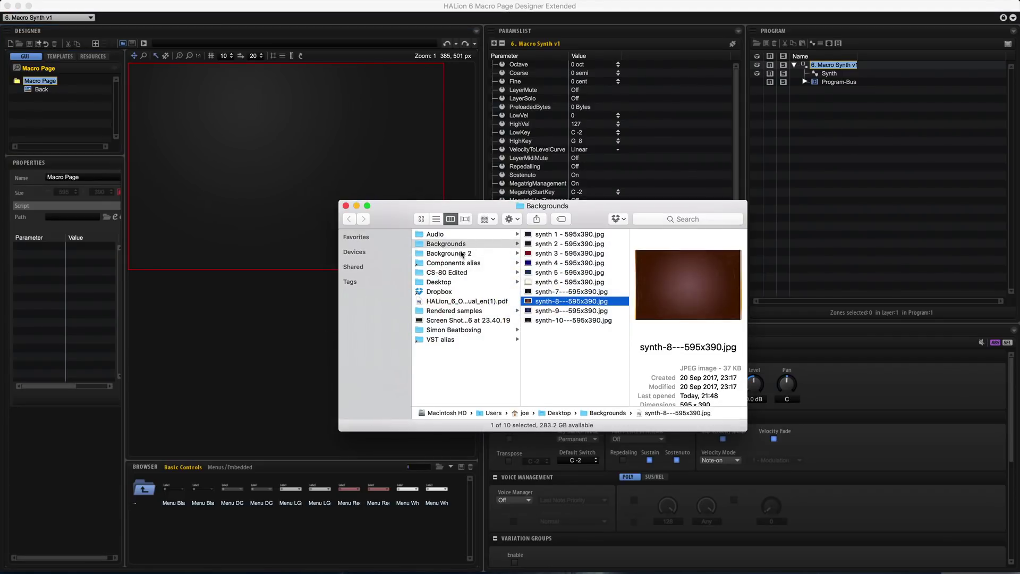
drag(556, 301, 128, 85)
click(65, 192)
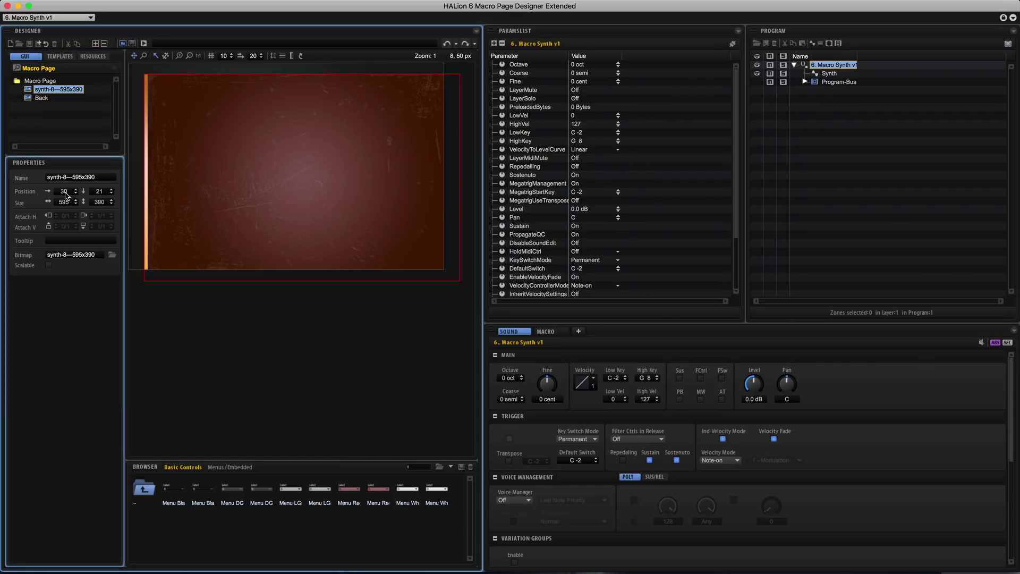
key(Return)
double_click(97, 191)
text(0)
key(Return)
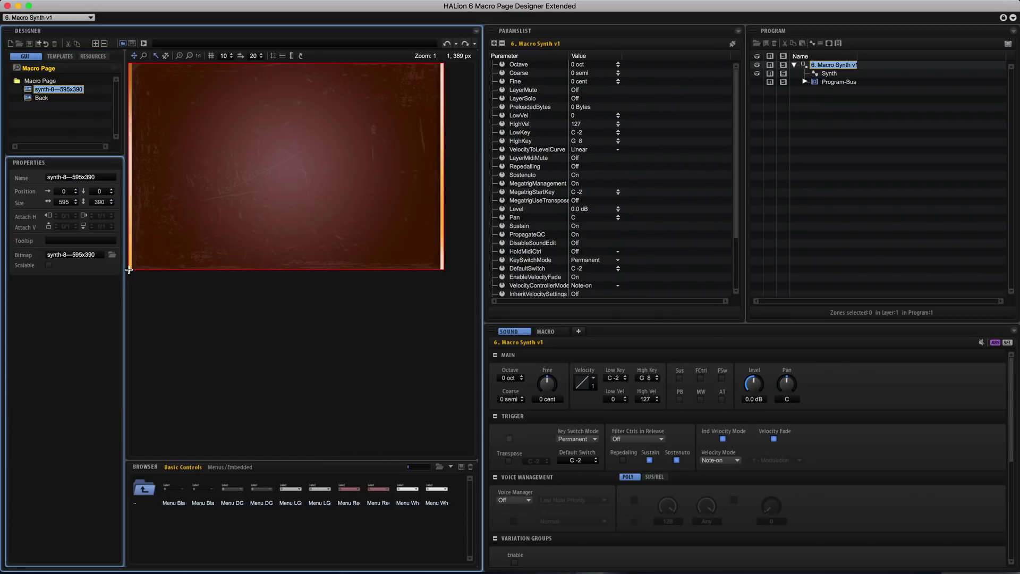
Step: Place the Knob1 HT control from the Additional Controls knobs on the macro page at about 191, 109
click(451, 468)
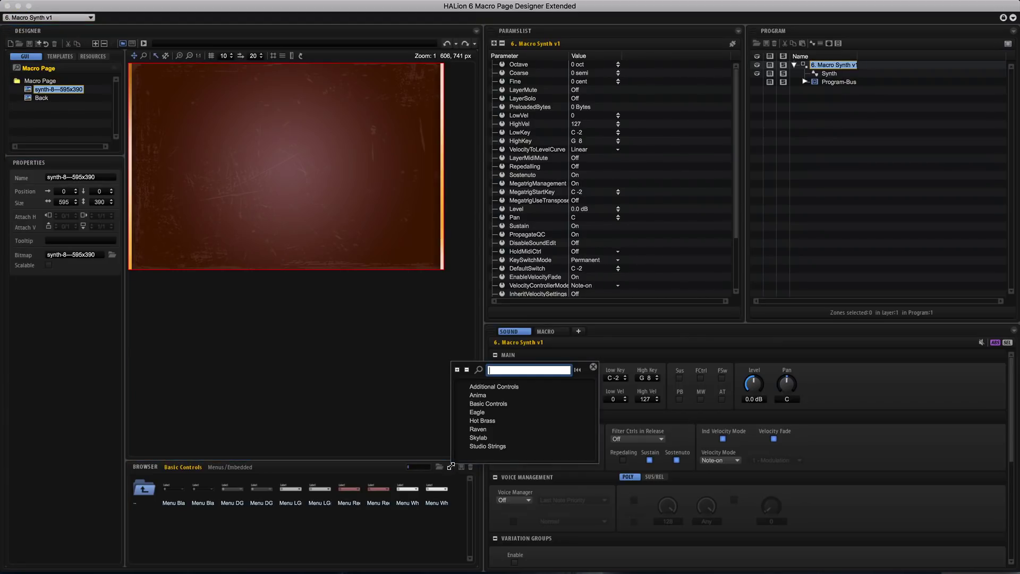
click(500, 407)
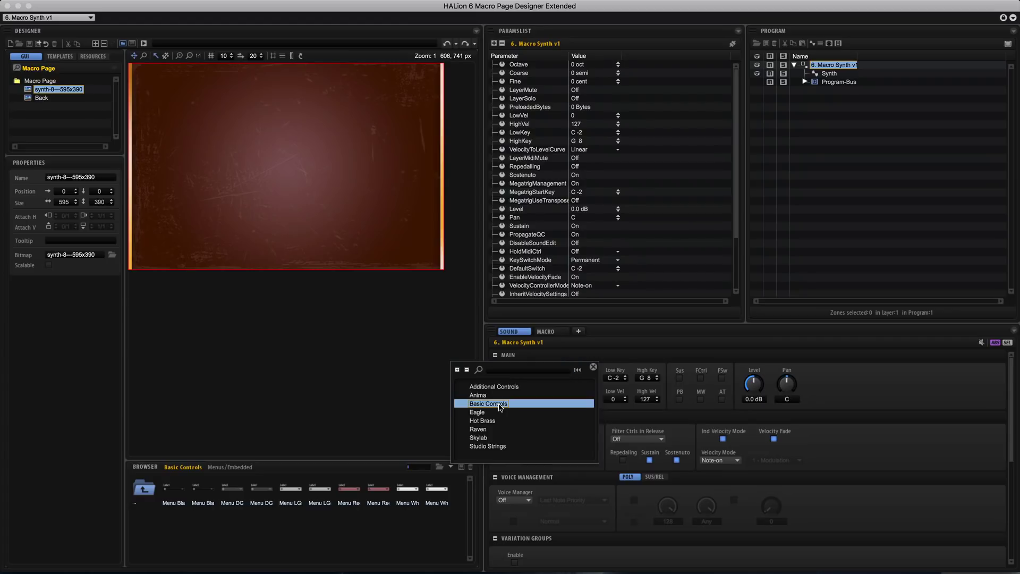
double_click(173, 487)
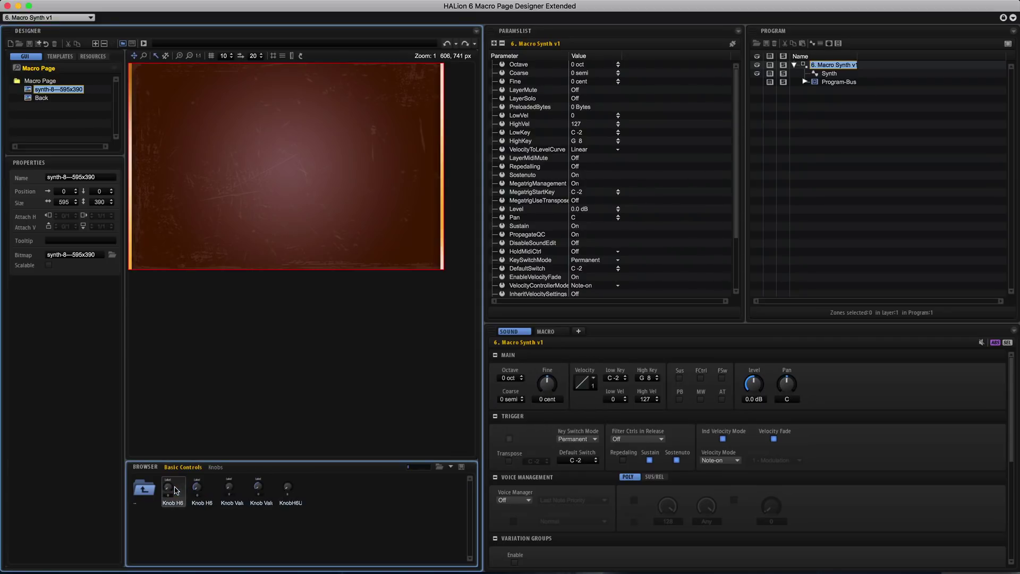
click(449, 468)
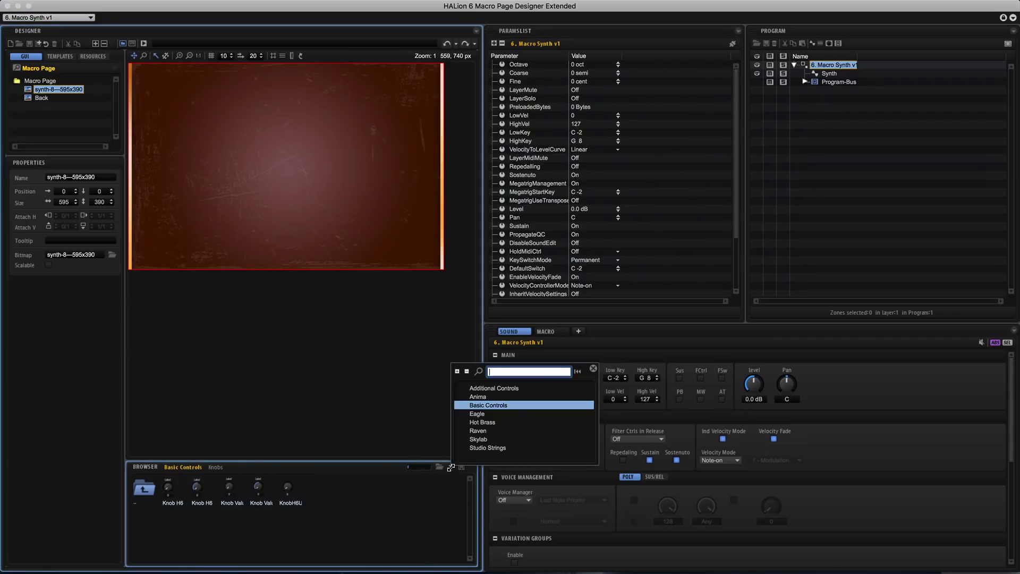
click(494, 387)
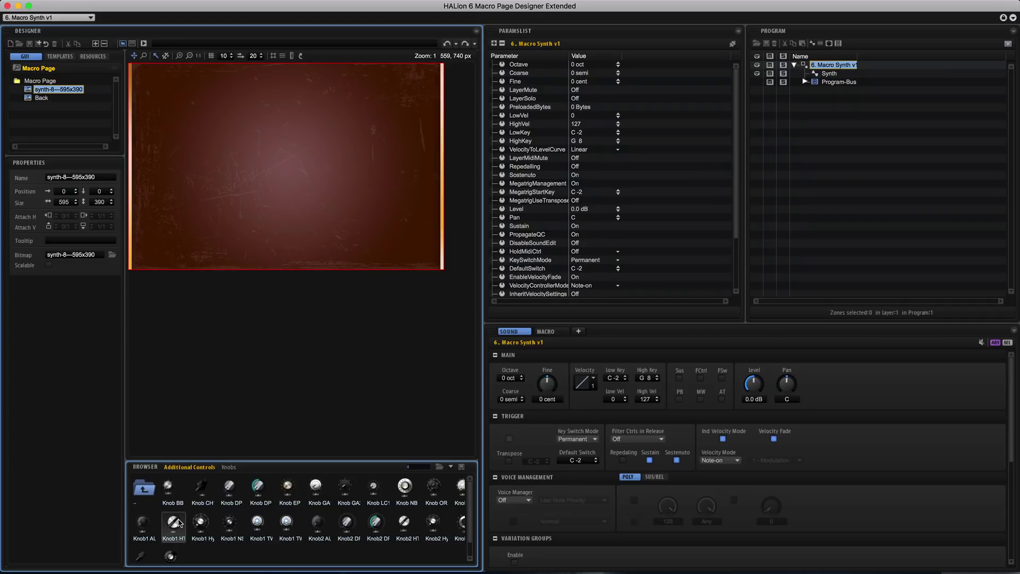
drag(176, 523, 261, 143)
Step: Place two vertical Slider5 controls side by side near the page's lower right corner, the first at about 528, 249
double_click(150, 481)
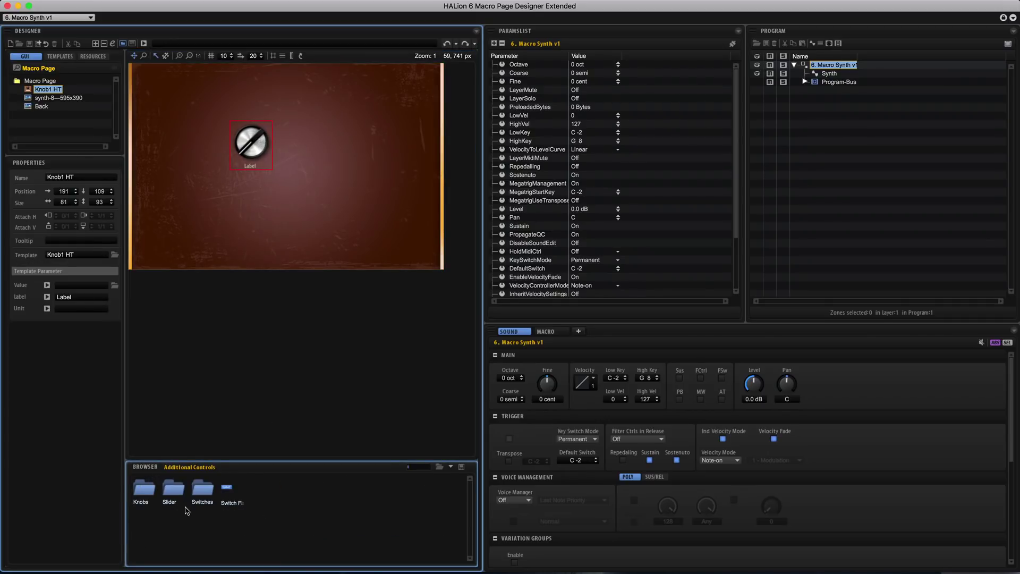
double_click(174, 487)
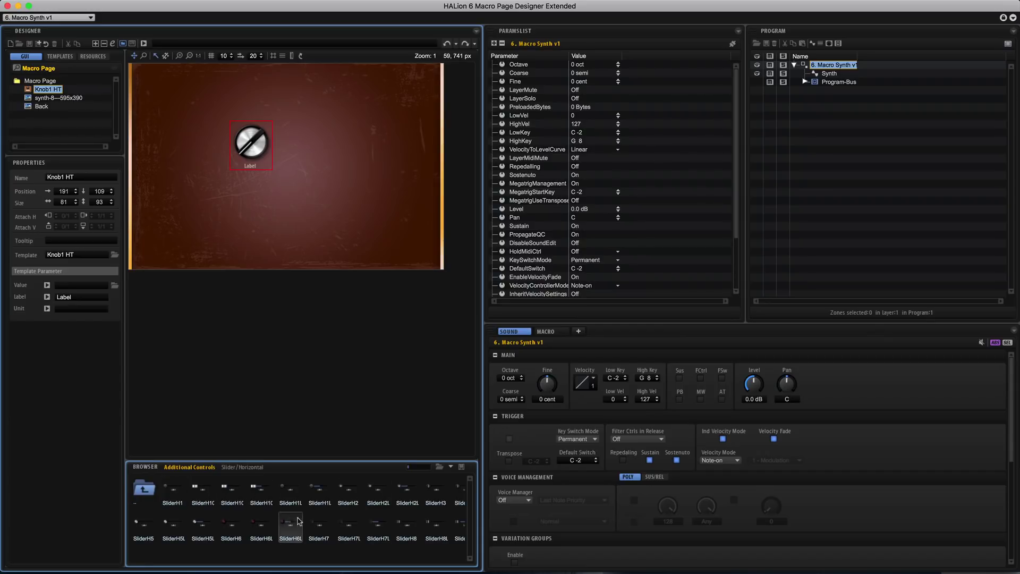
scroll(319, 526, right, 3)
scroll(374, 527, left, 3)
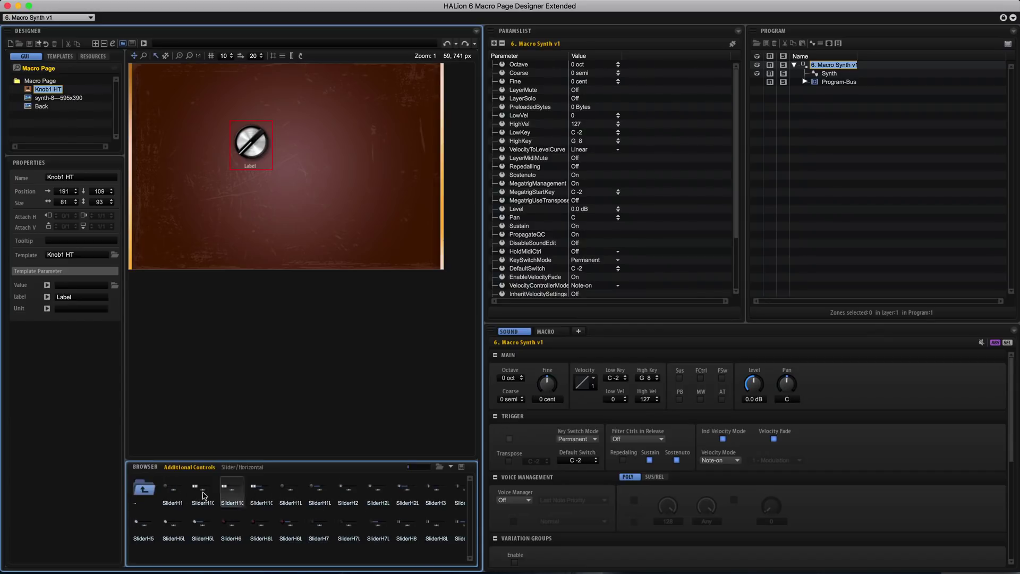
double_click(145, 487)
double_click(203, 489)
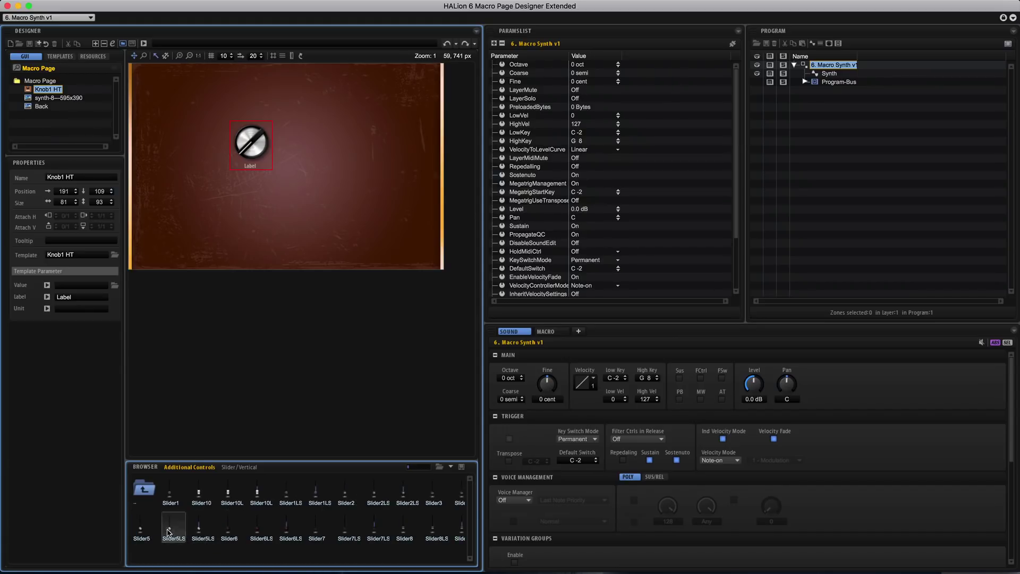
drag(141, 529, 408, 198)
drag(141, 528, 373, 207)
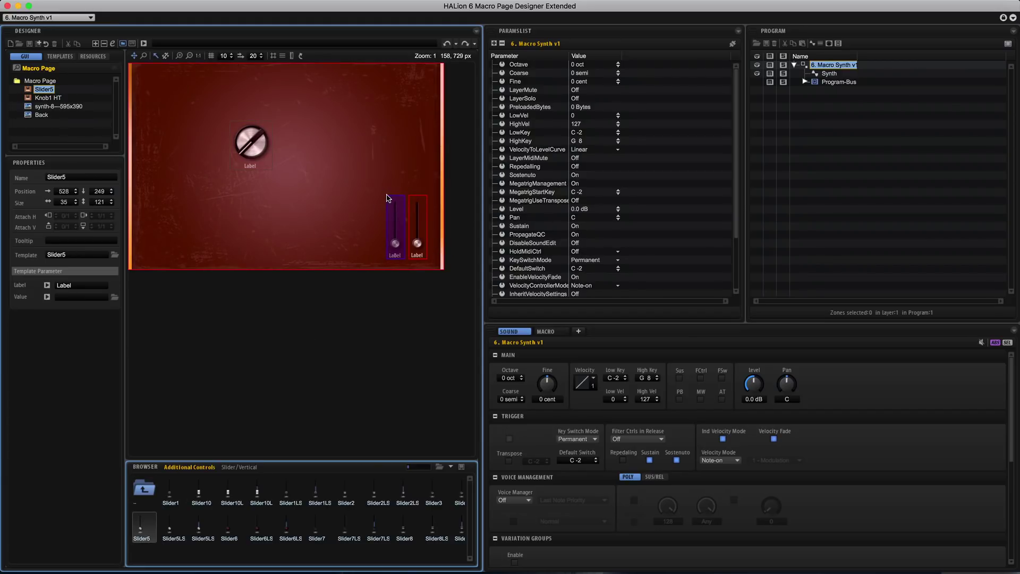
drag(390, 198, 389, 198)
Step: Move the knob further left and place a Switch GA2 control from Additional Controls above it at about 75, 35
drag(250, 144, 207, 145)
click(451, 466)
click(493, 386)
double_click(199, 485)
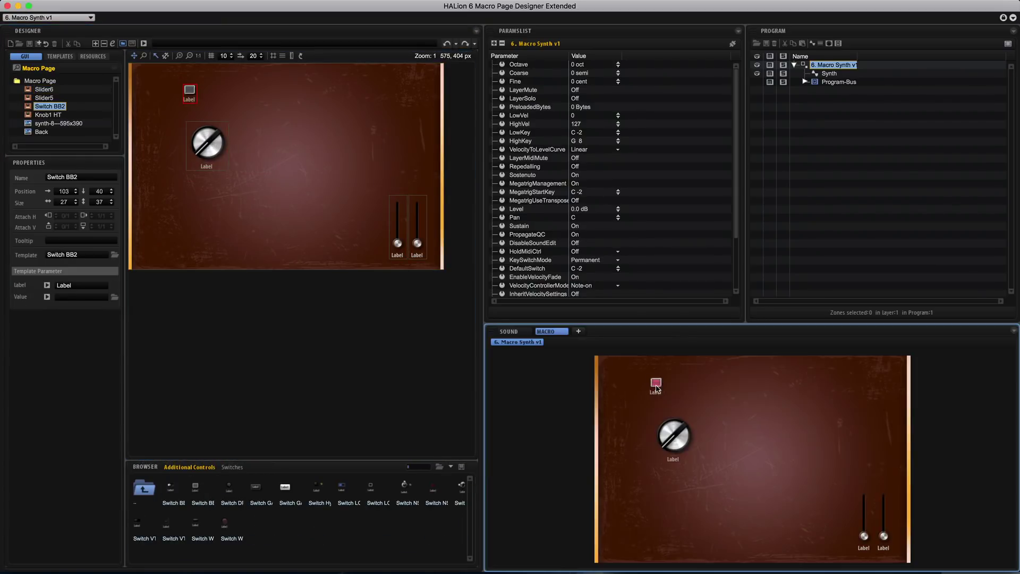
drag(285, 486, 178, 88)
double_click(144, 488)
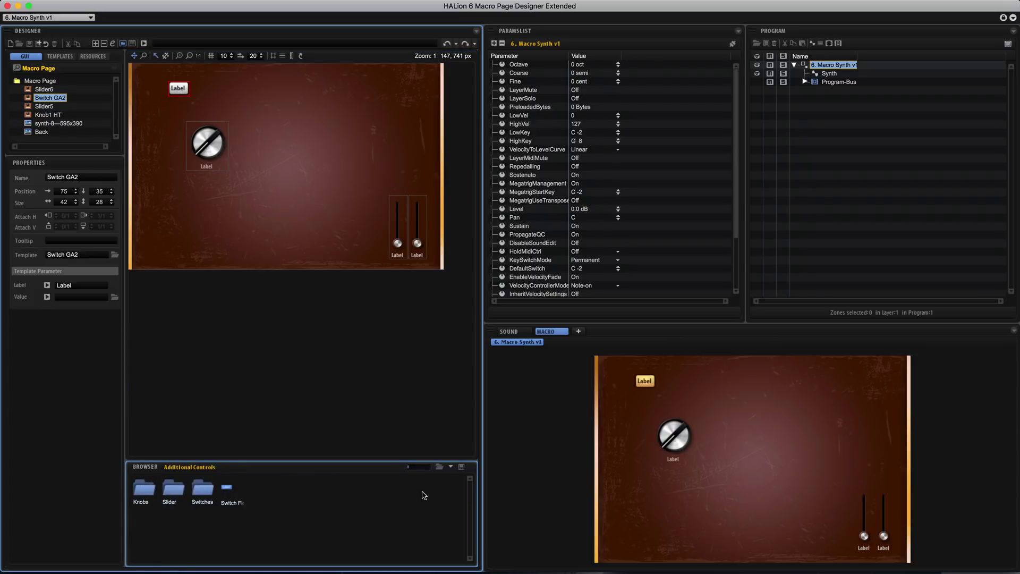
Step: Duplicate the knob, stack both knobs with the upper one at about 105, 27, and move the switch to their left
drag(208, 136, 198, 178)
click(179, 89)
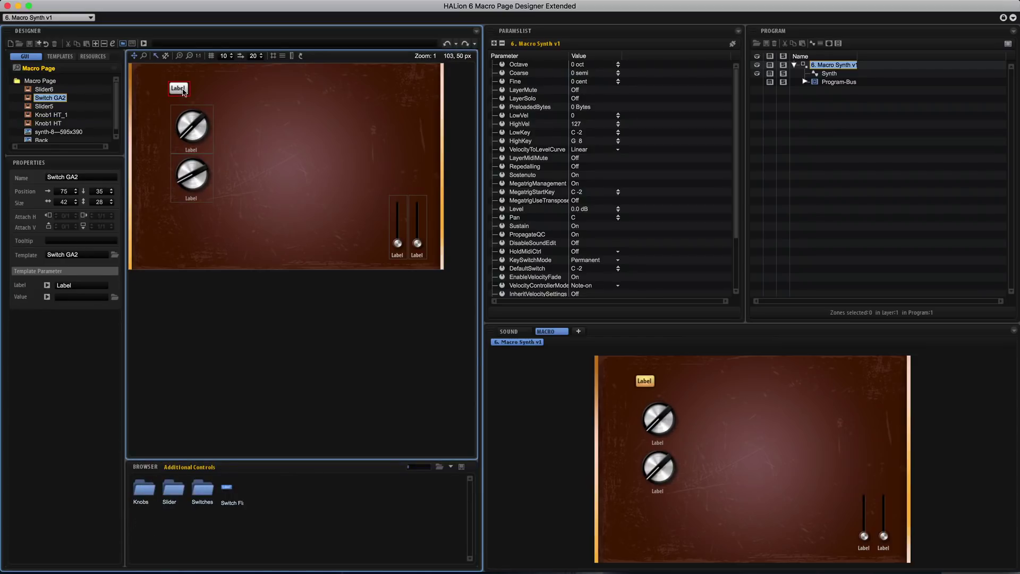
drag(180, 90, 210, 114)
click(198, 118)
shift+click(197, 167)
click(500, 382)
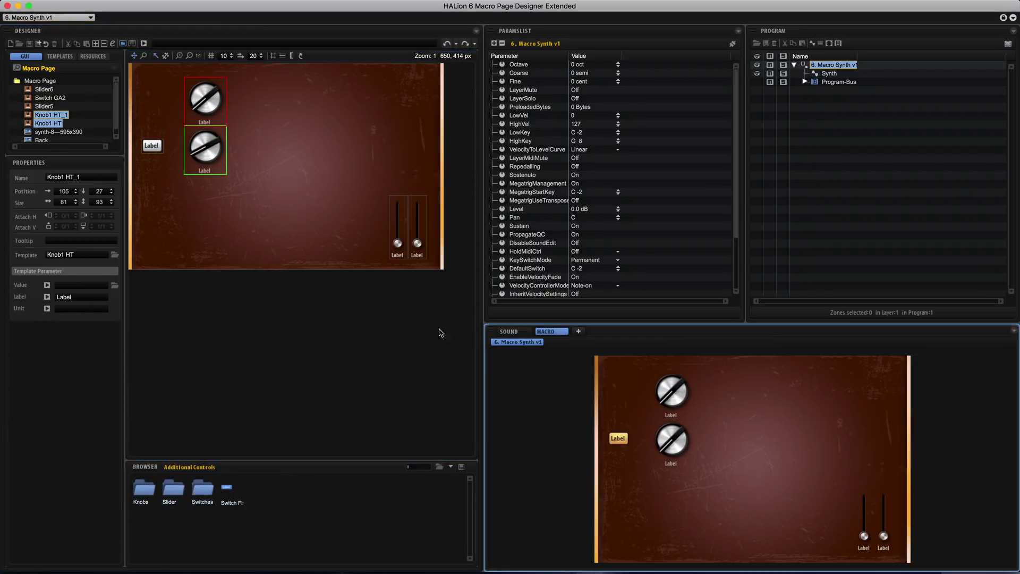
Step: Move the Switch GA2 control beside the upper knob, to about 40, 38
drag(153, 147, 161, 90)
click(71, 288)
click(89, 283)
key(Return)
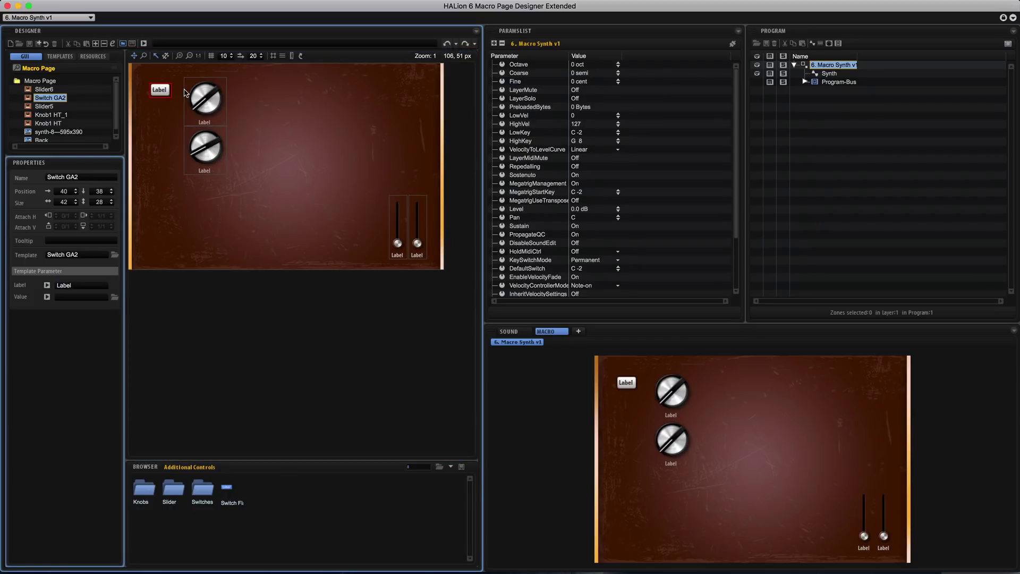
Step: Place a Menu LGrey control from Basic Controls left of the knobs, with the switch above it at about 18, 71
click(450, 467)
click(495, 404)
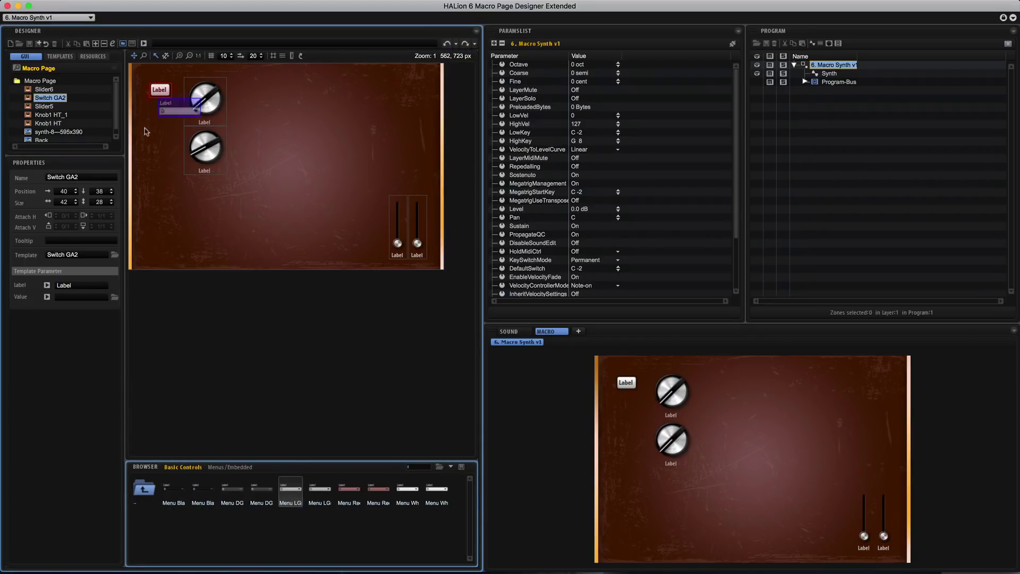
drag(145, 128, 142, 125)
drag(159, 89, 306, 113)
shift+click(176, 124)
click(266, 340)
Step: Try to copy and paste the two knobs, the switch and the menu, and undo the pasted copies
click(210, 150)
shift+click(207, 101)
shift+click(149, 107)
shift+click(162, 129)
key(super+v)
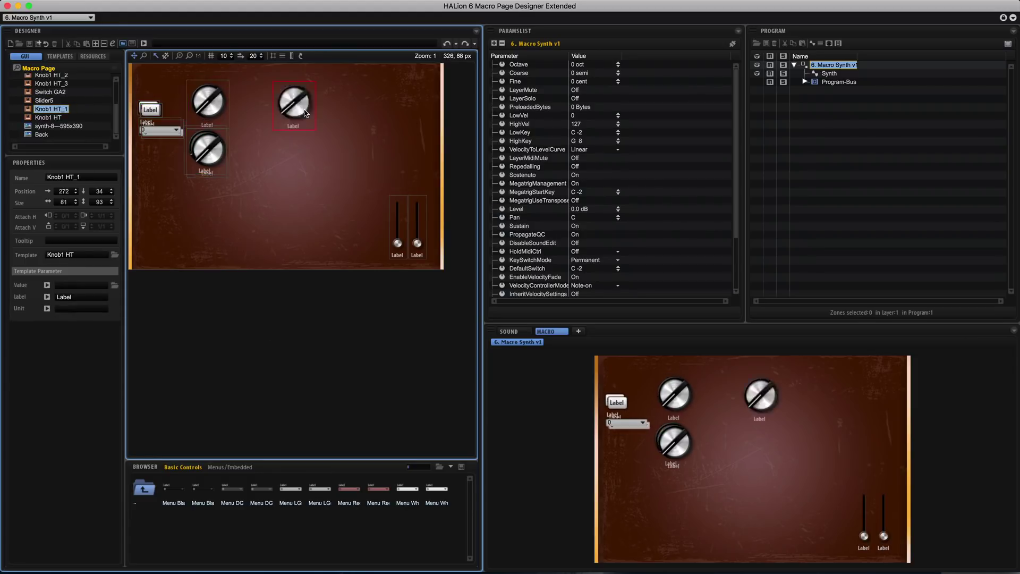
key(super+z)
key(super+z)
Step: Try to place a copy of the knob, switch and menu group further right on the page, and undo it
shift+click(206, 150)
shift+click(164, 128)
shift+click(151, 109)
drag(208, 100, 324, 148)
key(super+z)
key(super+z)
Step: Try to duplicate the selected knobs, switch and menu in place, and reselect the original controls
shift+click(163, 128)
shift+click(154, 111)
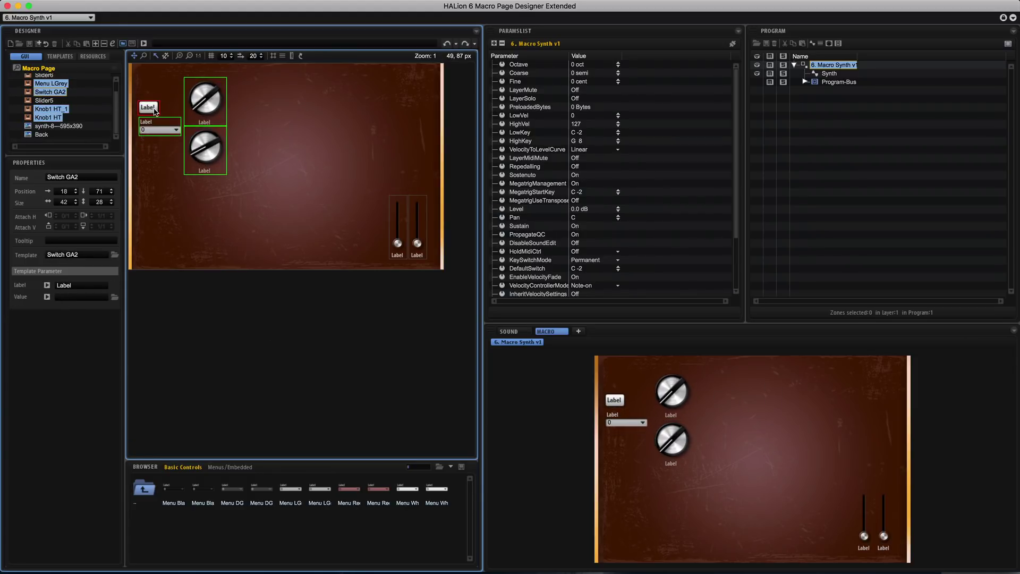
right_click(155, 121)
click(212, 143)
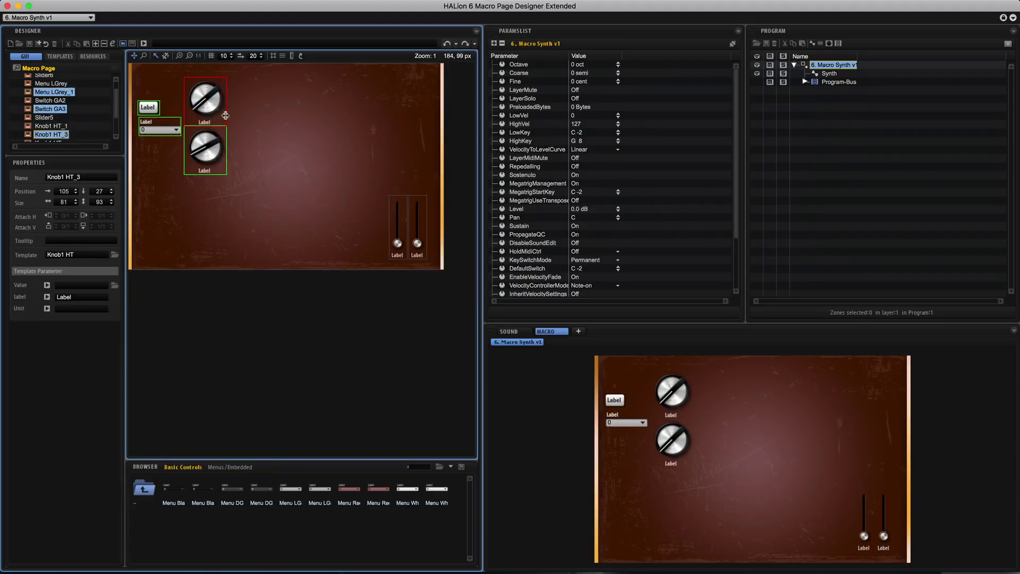
shift+click(208, 104)
shift+click(165, 128)
shift+click(151, 109)
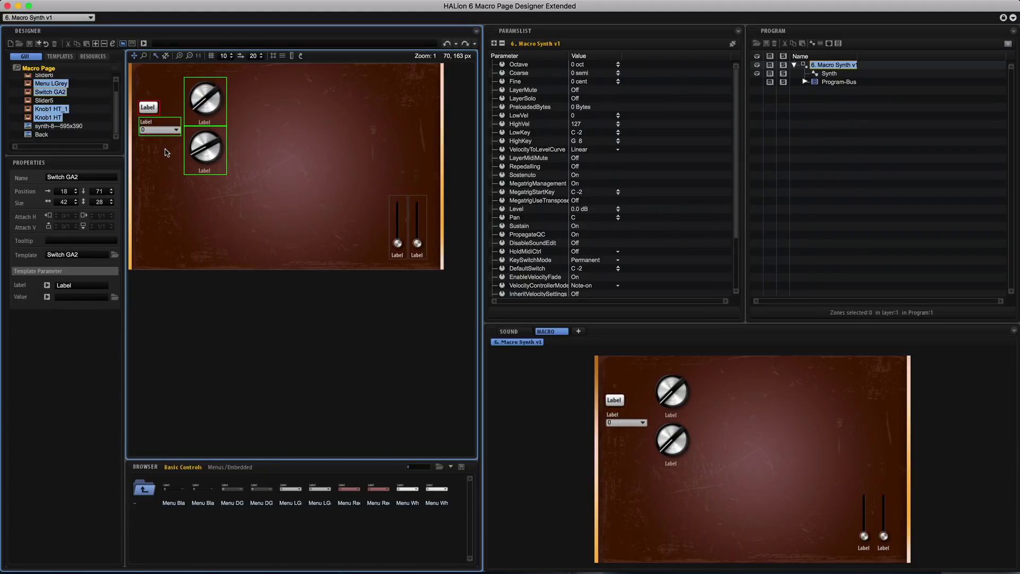
Step: Delete the left slider and place two copies of the switch side by side left of the remaining slider
click(396, 240)
key(Delete)
drag(148, 106, 380, 230)
drag(379, 230, 381, 232)
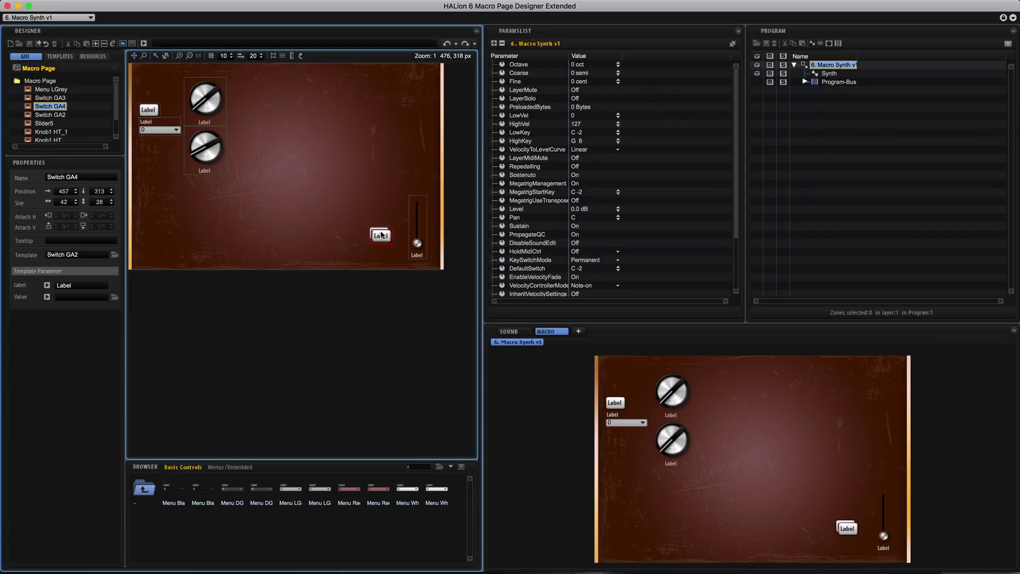
key(super+z)
key(super+z)
key(super+z)
key(super+z)
key(super+z)
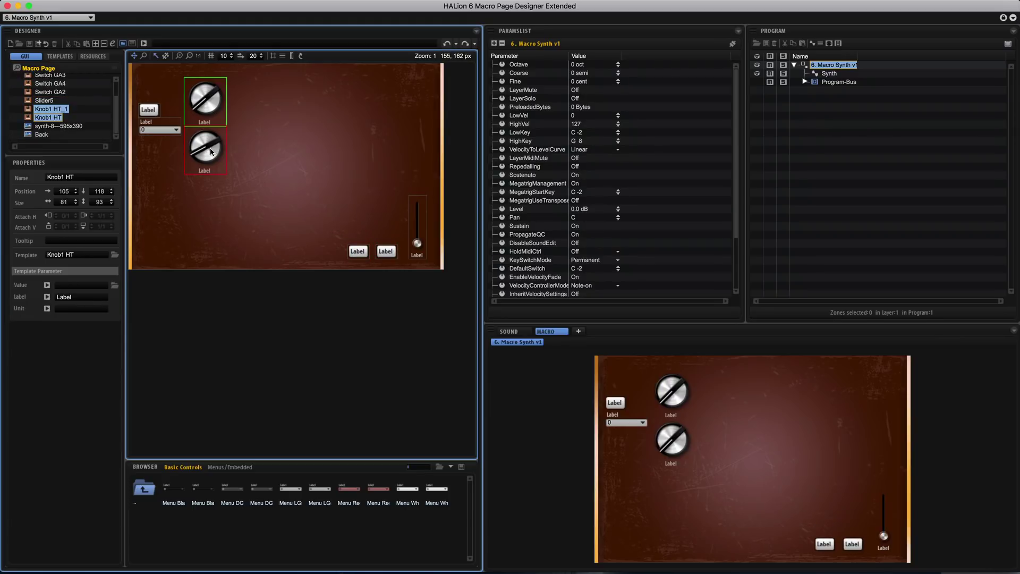
Step: Move the menu and the switch above it up together beside the upper knob
click(165, 126)
shift+click(148, 110)
drag(149, 110, 148, 88)
Step: Try again to duplicate the two knobs, the repositioned switch and the menu as a group, and undo the copies
shift+click(206, 101)
shift+click(206, 148)
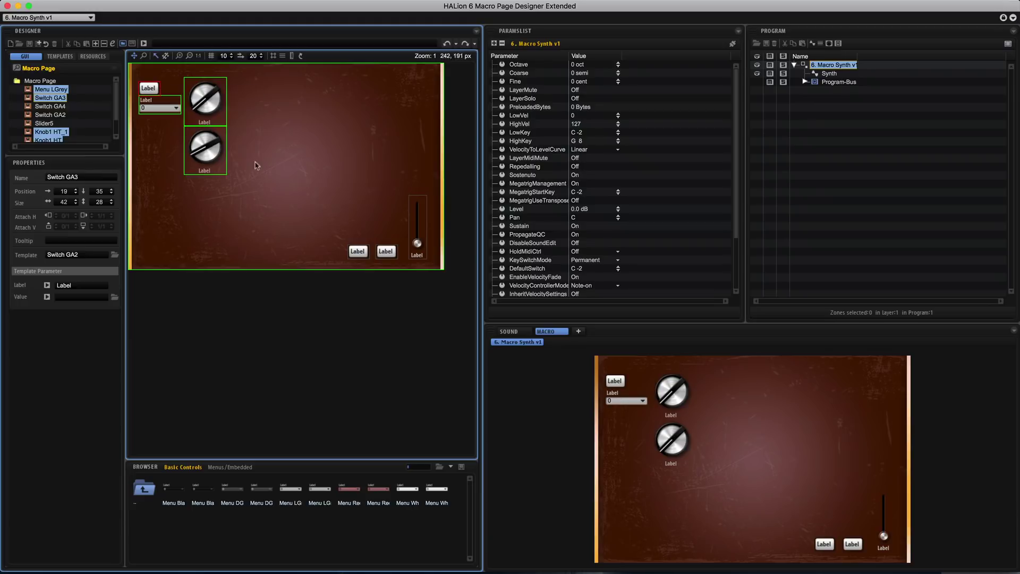
click(203, 106)
key(super+z)
right_click(204, 92)
click(227, 94)
key(super+z)
key(super+z)
key(super+z)
key(super+z)
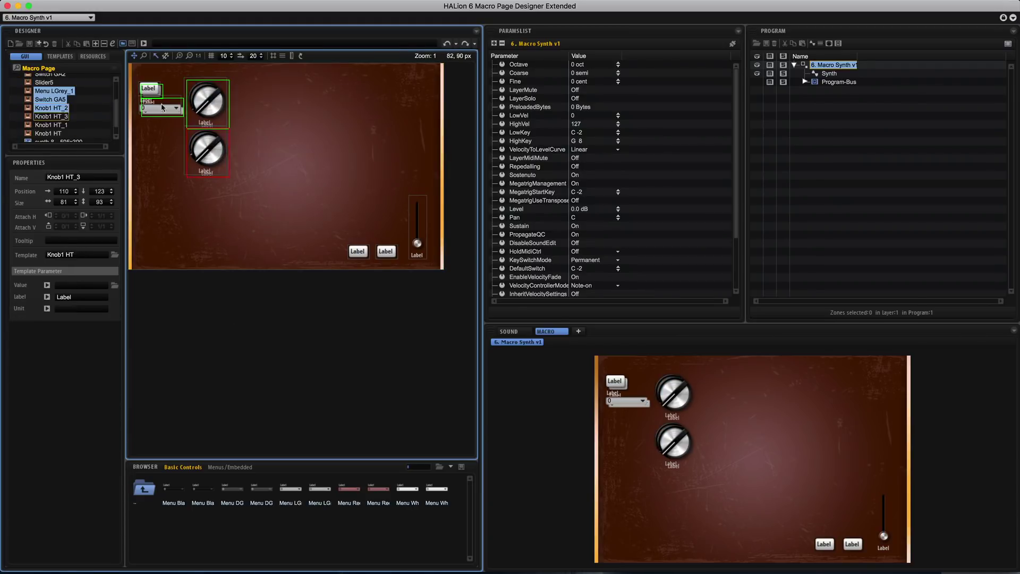
key(super+v)
key(super+z)
key(super+z)
key(super+z)
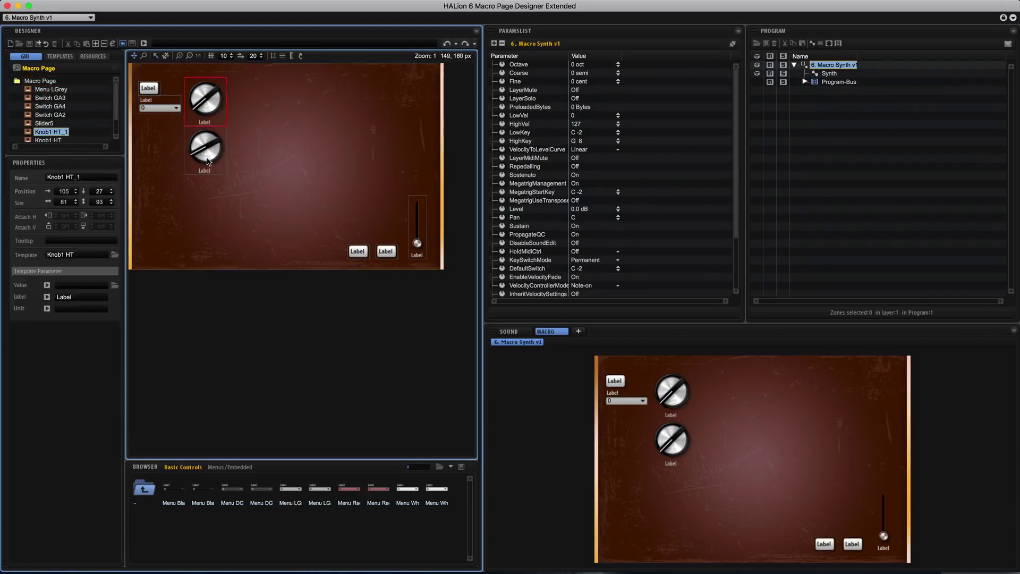
Step: Place copies of the two knobs, the switch and the menu as a group to the right of the originals
drag(205, 94, 306, 90)
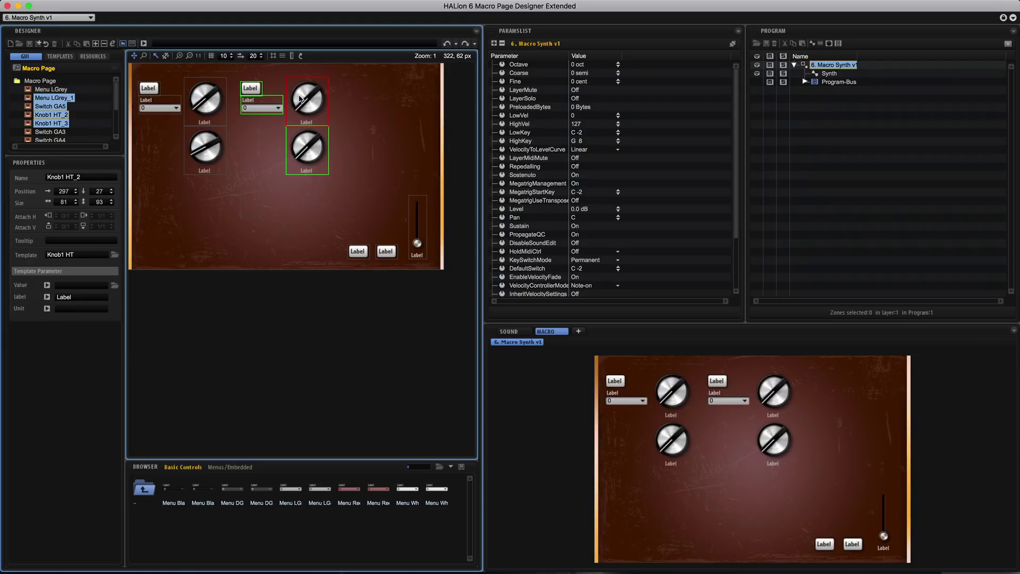
click(306, 297)
click(773, 468)
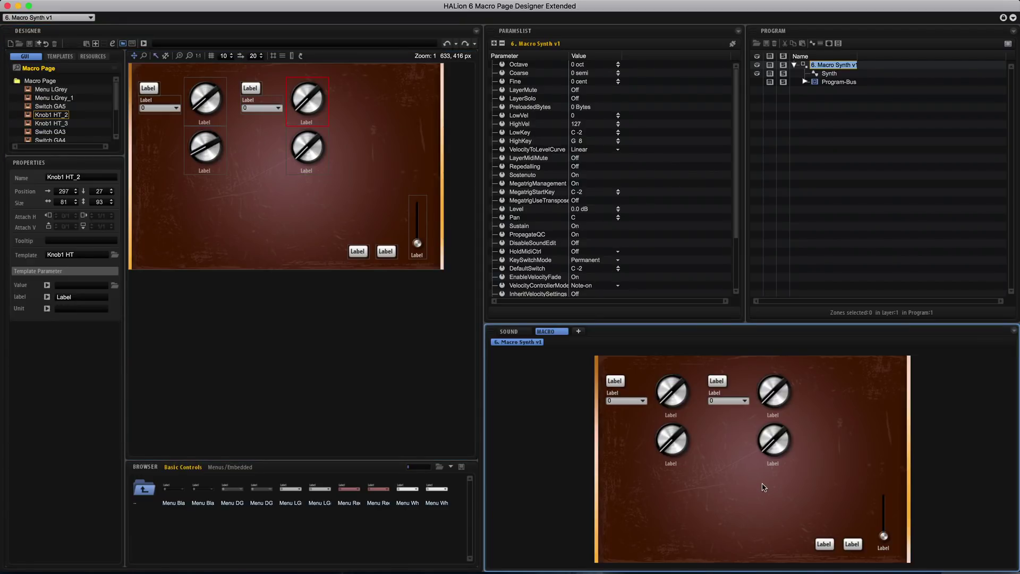
Step: Add a second menu directly below the first one and delete the copied group of controls on the right
drag(155, 108, 259, 135)
click(163, 130)
key(Up)
drag(235, 73, 337, 182)
key(Delete)
Step: Align the upper switch with the two menus and space the menus further apart vertically
click(206, 101)
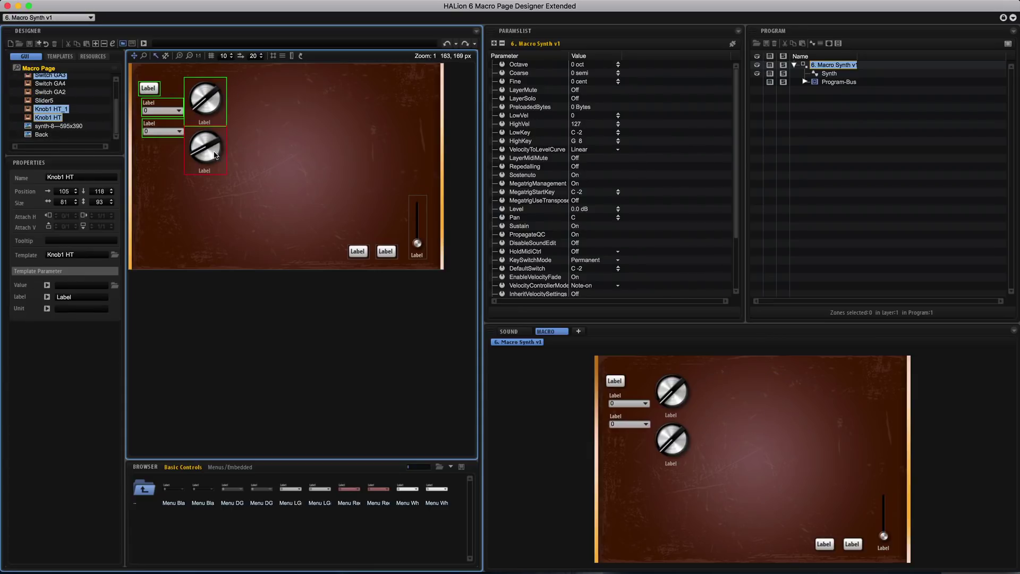
click(216, 149)
drag(149, 89, 151, 89)
drag(158, 136, 161, 114)
Step: Copy the switch, two menus and two knobs as a group to form a second section on their right
drag(136, 76, 478, 150)
key(Left)
key(Left)
key(Left)
key(Left)
key(Left)
key(Left)
key(Left)
key(Left)
key(Left)
key(Left)
key(Left)
key(Left)
key(Left)
key(Left)
key(Left)
key(Left)
key(Left)
key(Left)
key(Left)
click(453, 152)
Step: Build a lower row from copies of the existing controls, with a menu followed by three knobs side by side
click(206, 151)
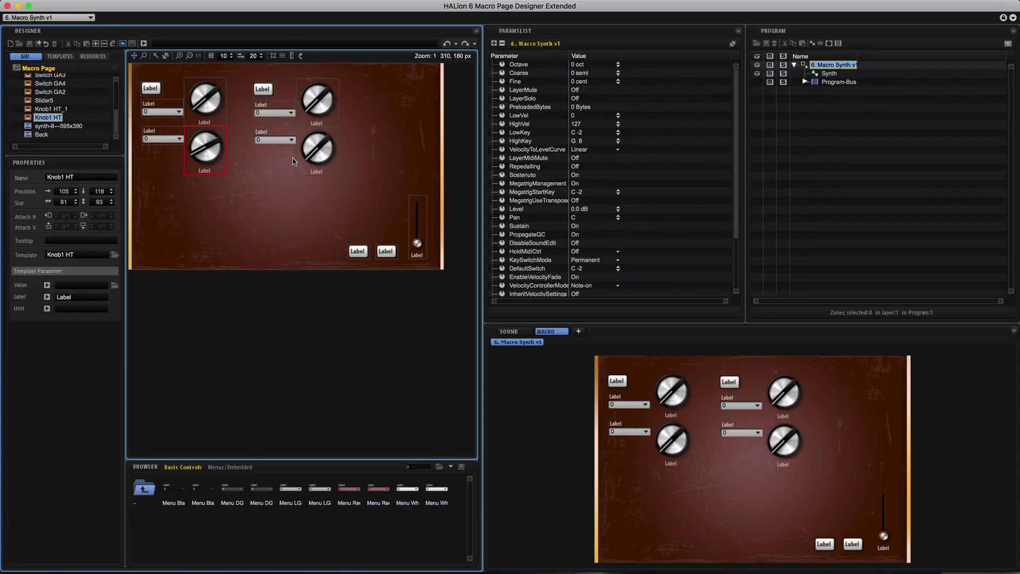
shift+click(175, 139)
key(super+z)
drag(206, 151, 238, 206)
shift+click(176, 138)
click(239, 208)
key(ctrl+d)
key(ctrl+d)
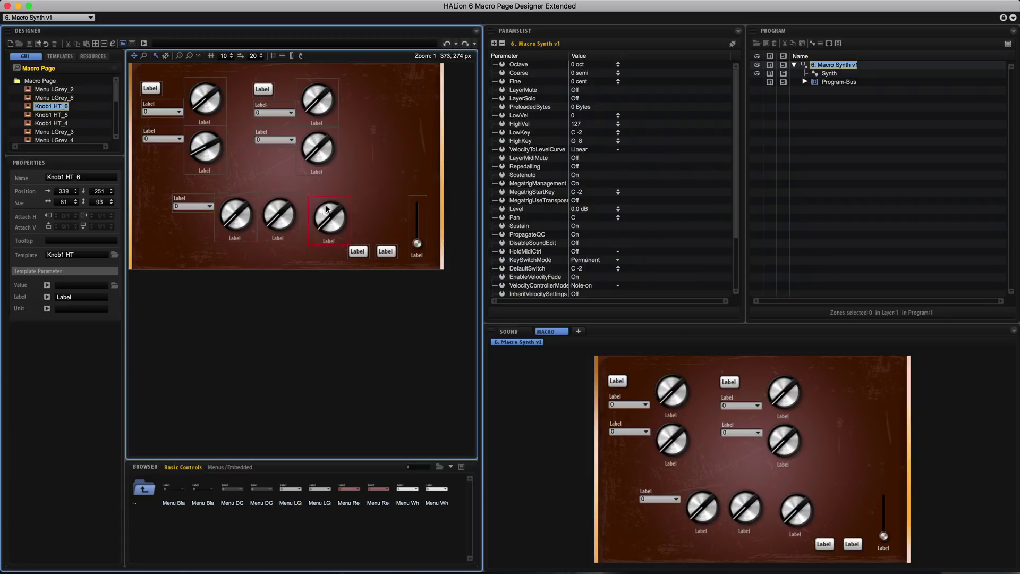
Step: Connect the switch of the first upper section to the Synth zone's Osc 1 On parameter
click(312, 333)
click(830, 74)
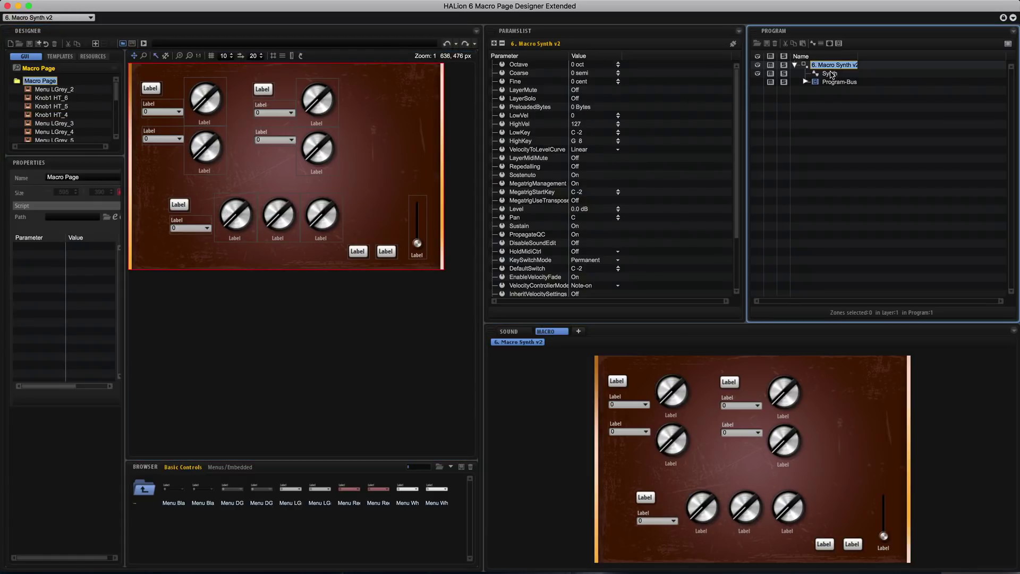
click(511, 331)
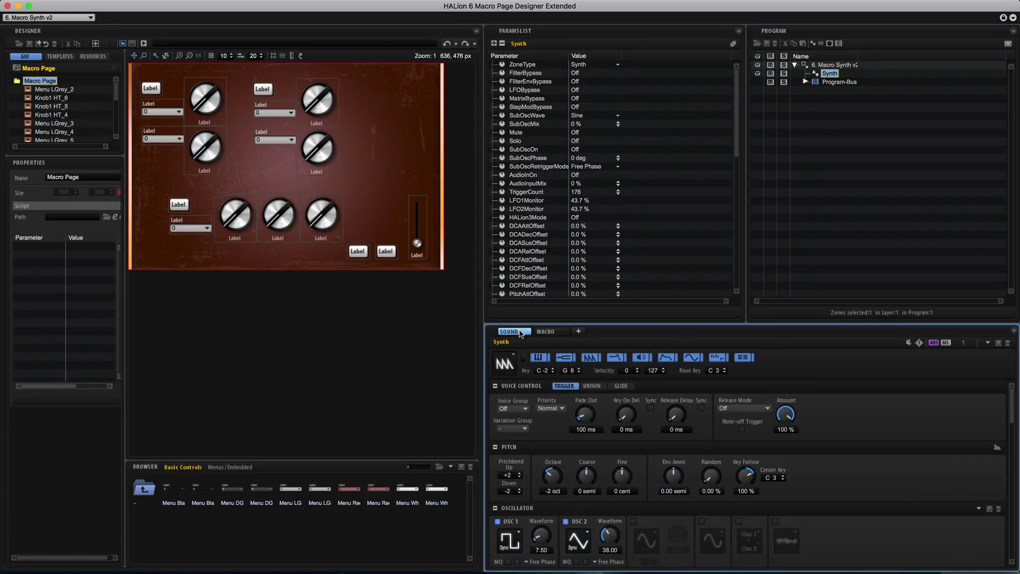
scroll(832, 467, down, 3)
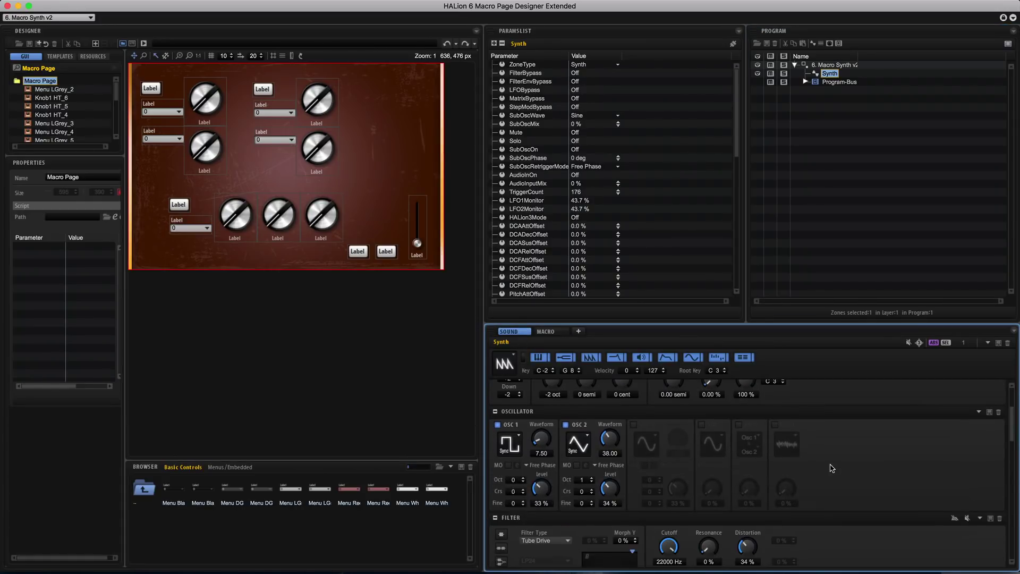
right_click(499, 427)
scroll(565, 484, down, 1)
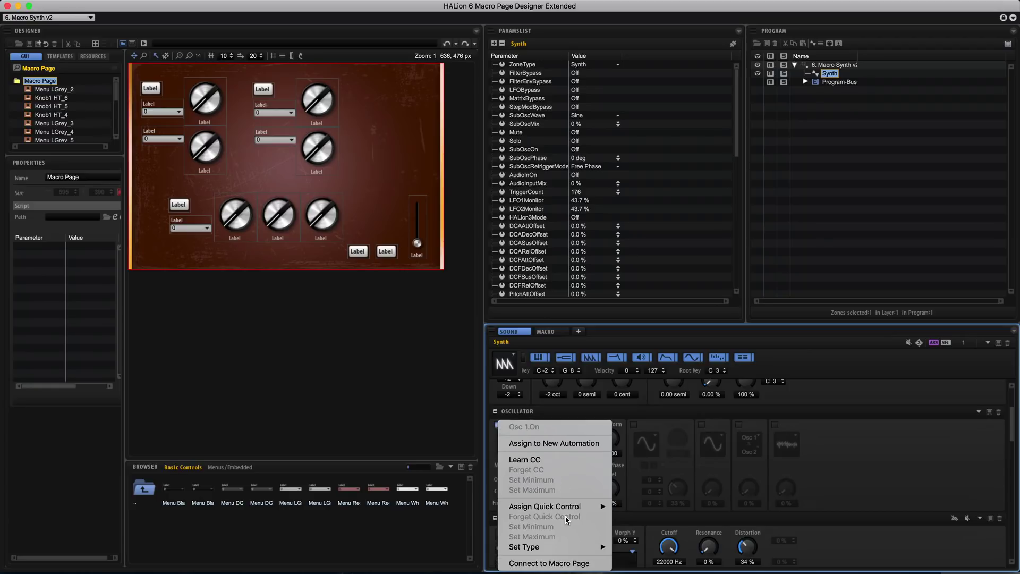
click(564, 563)
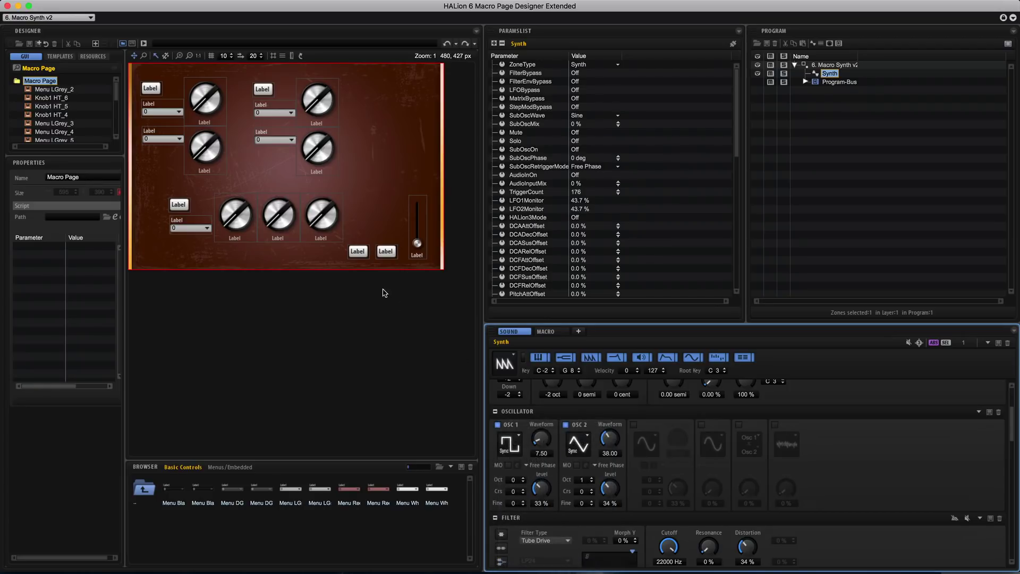
right_click(153, 90)
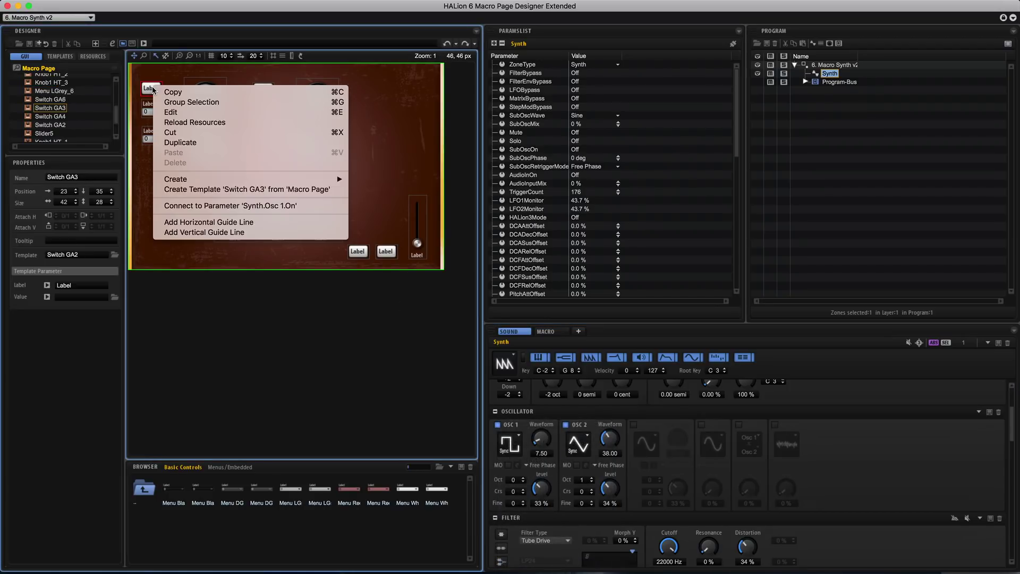
click(279, 207)
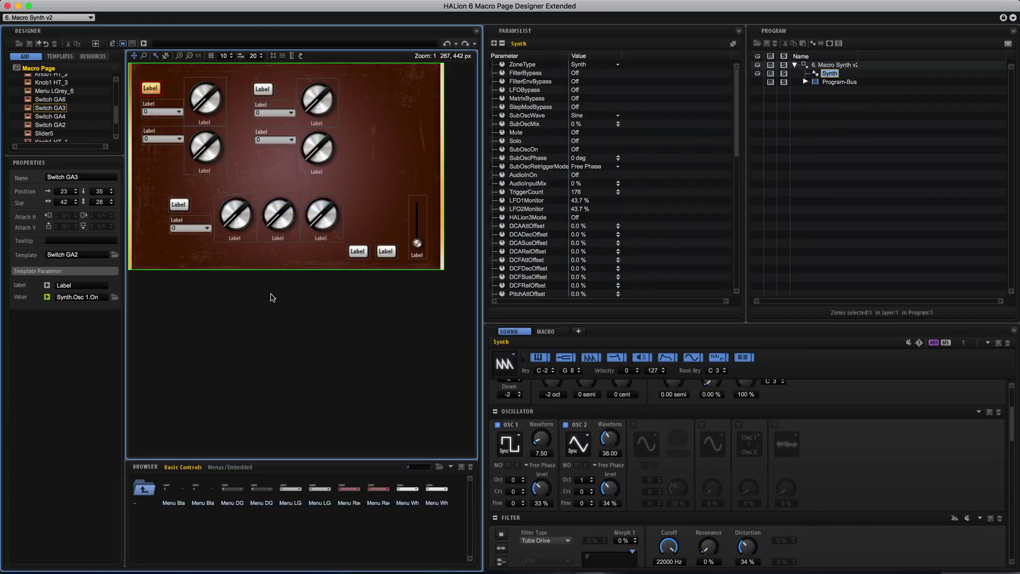
Step: Connect the switch of the second upper section to the Synth zone's Osc 2 On parameter
right_click(566, 426)
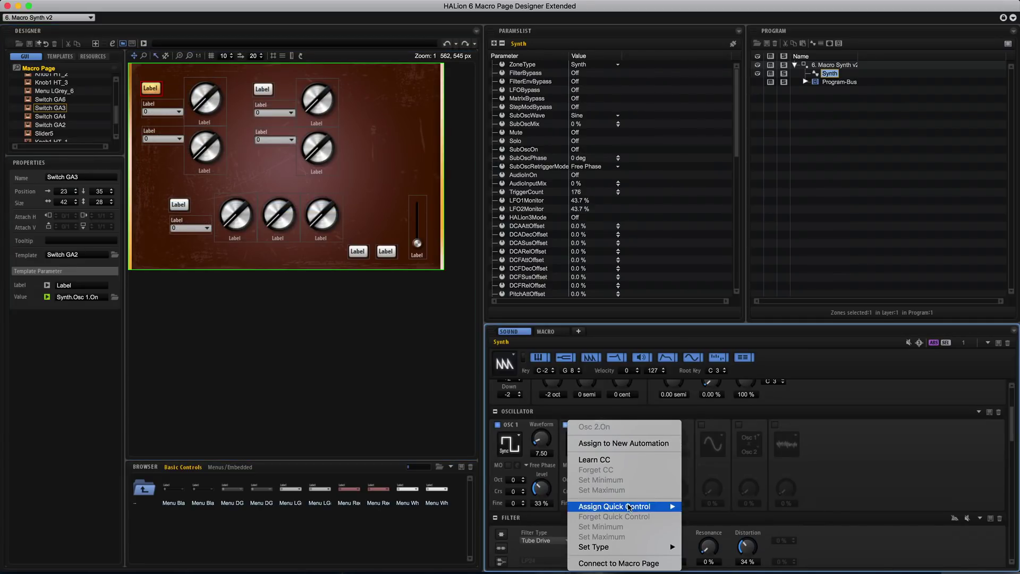
click(624, 564)
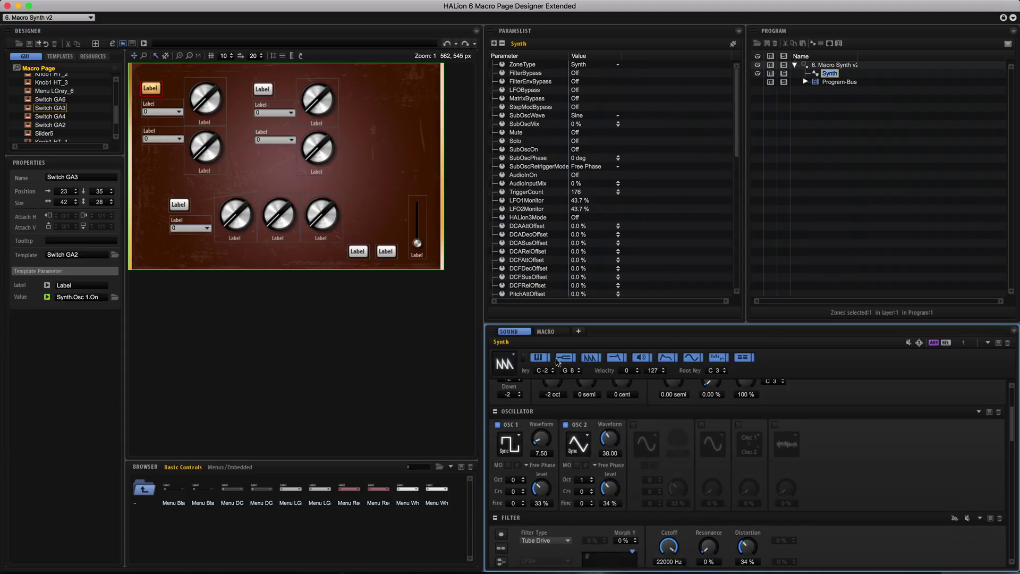
right_click(268, 88)
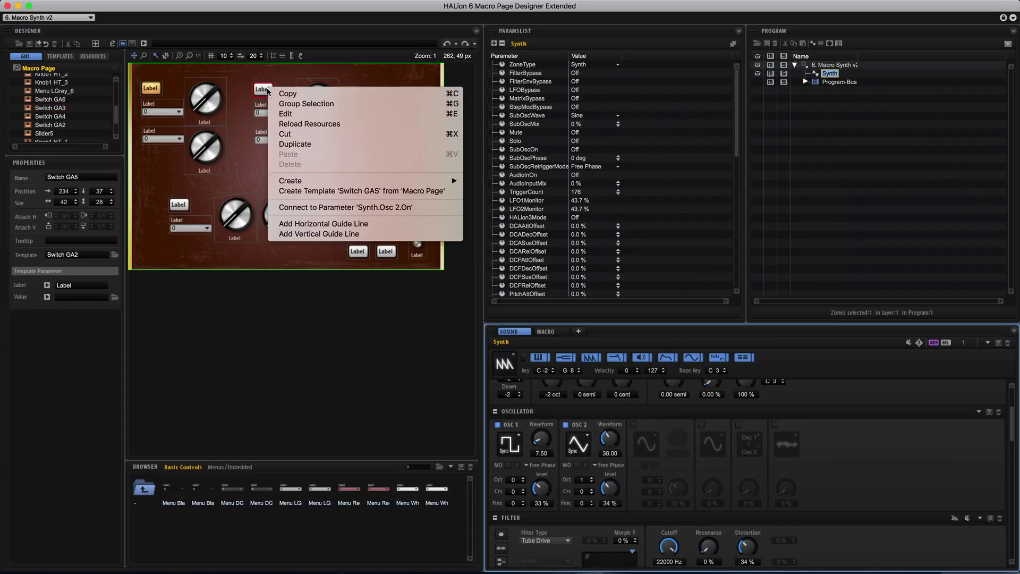
click(332, 207)
Step: Assign the Osc 1 Waveform parameter to the lower knob of each of the two upper sections
drag(737, 96, 737, 219)
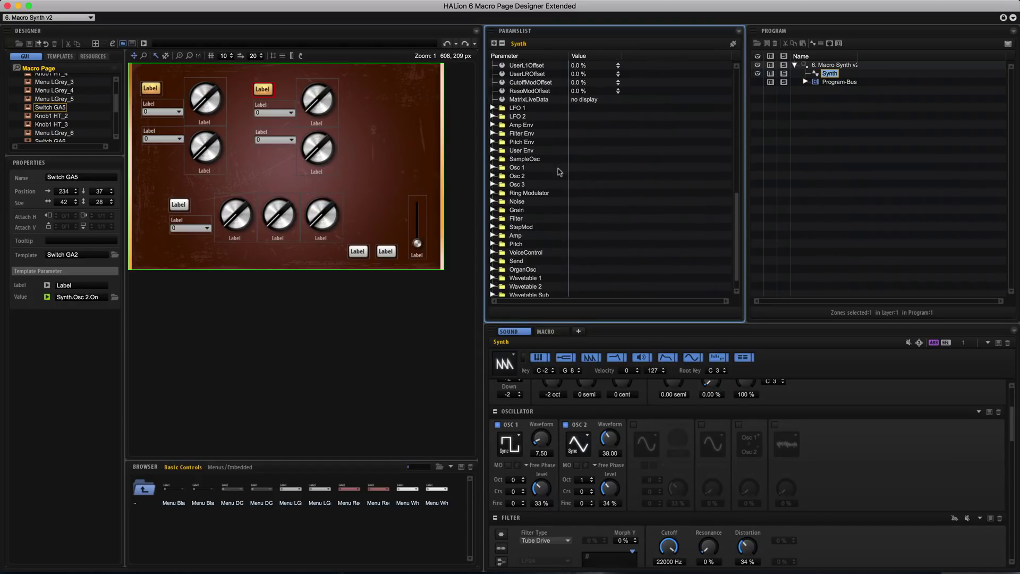
click(494, 168)
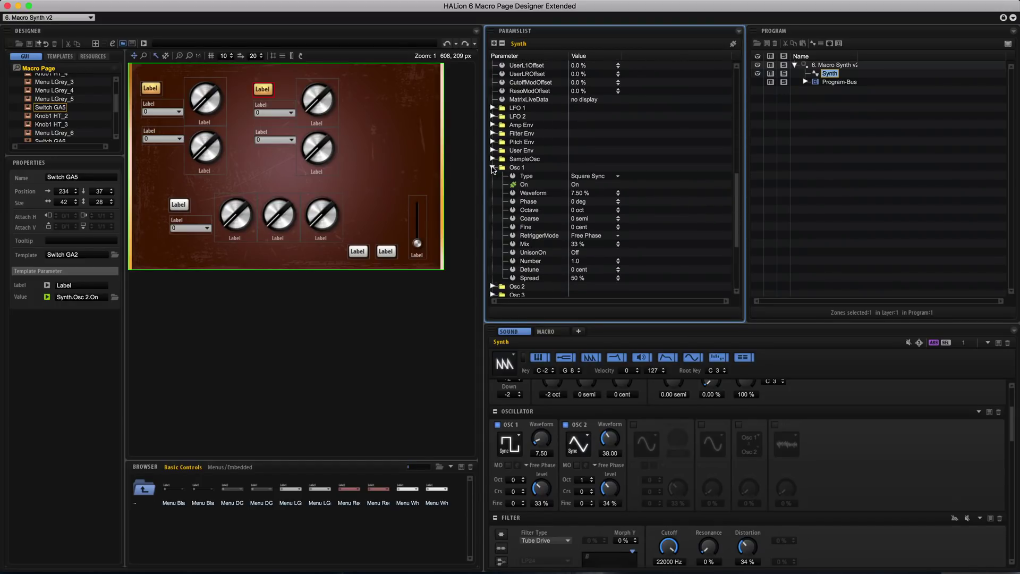
click(539, 195)
drag(530, 196, 213, 151)
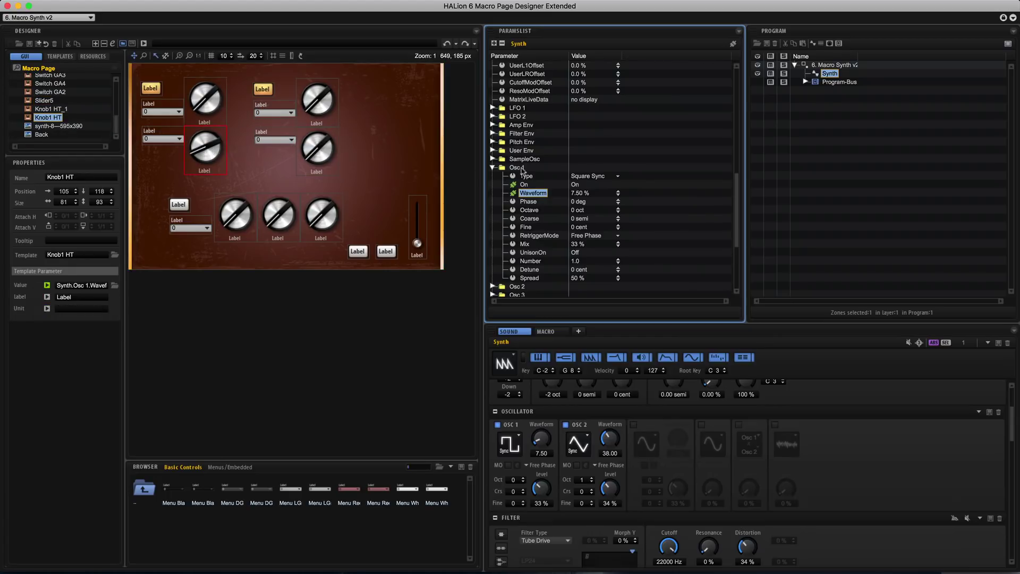
drag(541, 195, 317, 151)
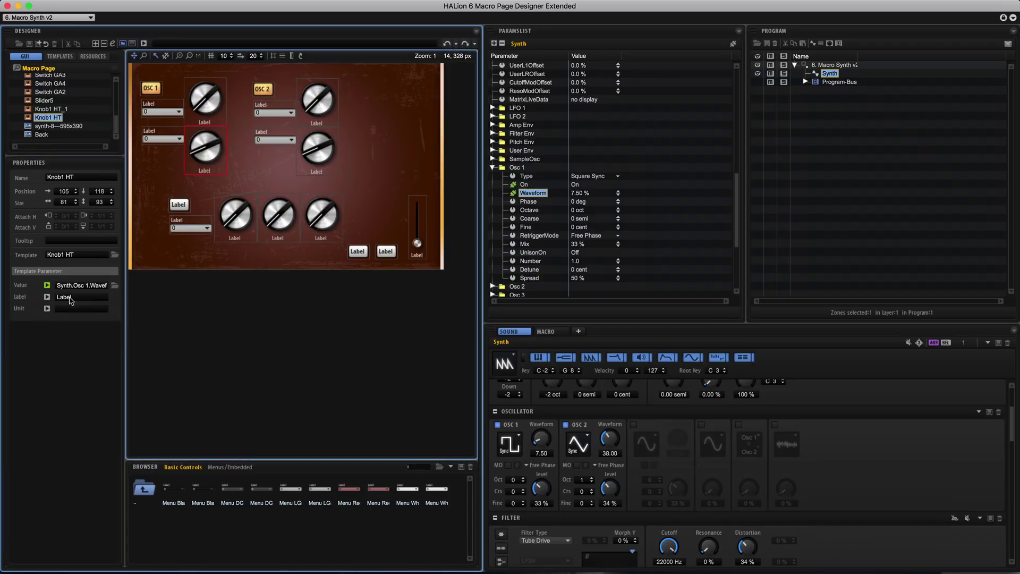
Step: Label the lower knobs of the OSC 1 and OSC 2 sections WAVEFORM
double_click(71, 298)
text(WAVEFORM)
click(318, 149)
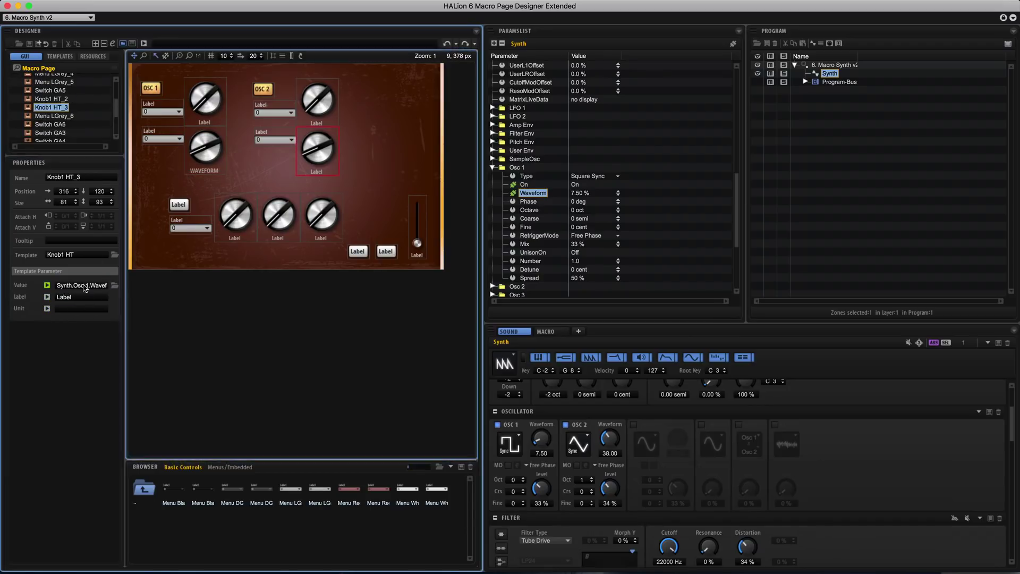
double_click(71, 298)
text(WAVEFORM)
key(Return)
Step: Connect the upper menu of the OSC 1 section to the Osc 1 Type parameter and label it WAVE
click(161, 110)
drag(527, 175, 153, 114)
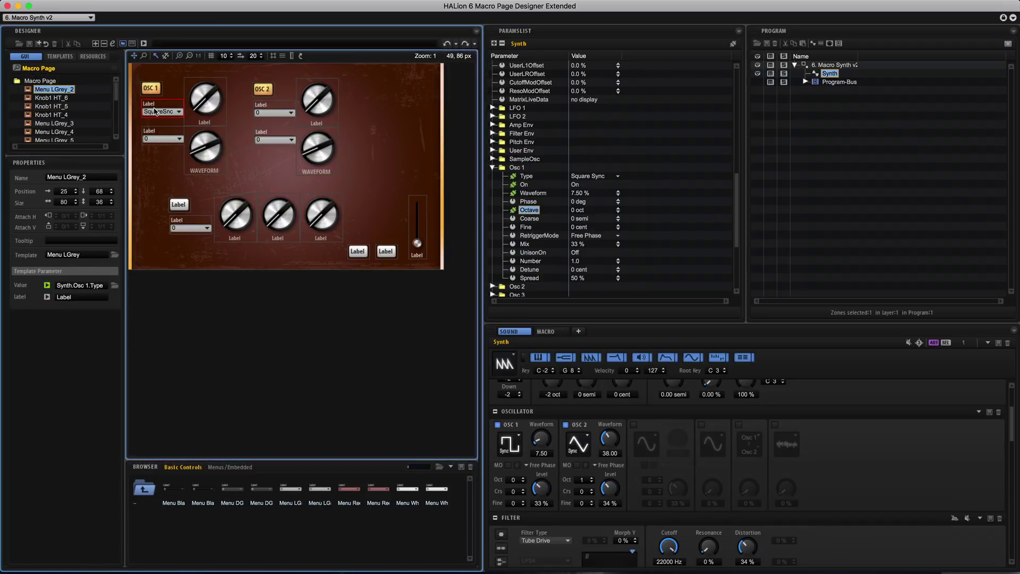
double_click(69, 296)
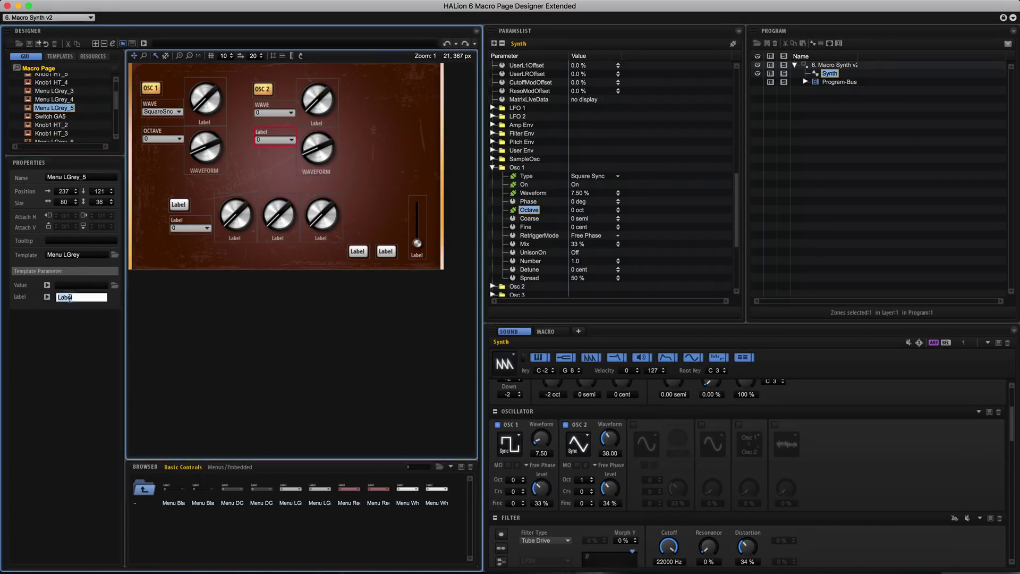
Step: Label the upper knob of the OSC 2 section LEVEL
click(319, 106)
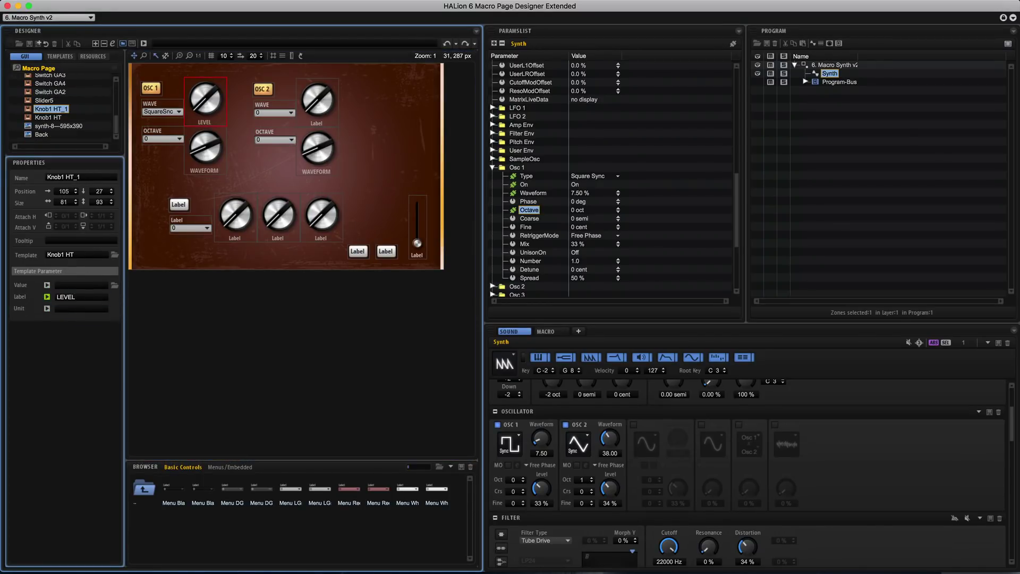
double_click(70, 297)
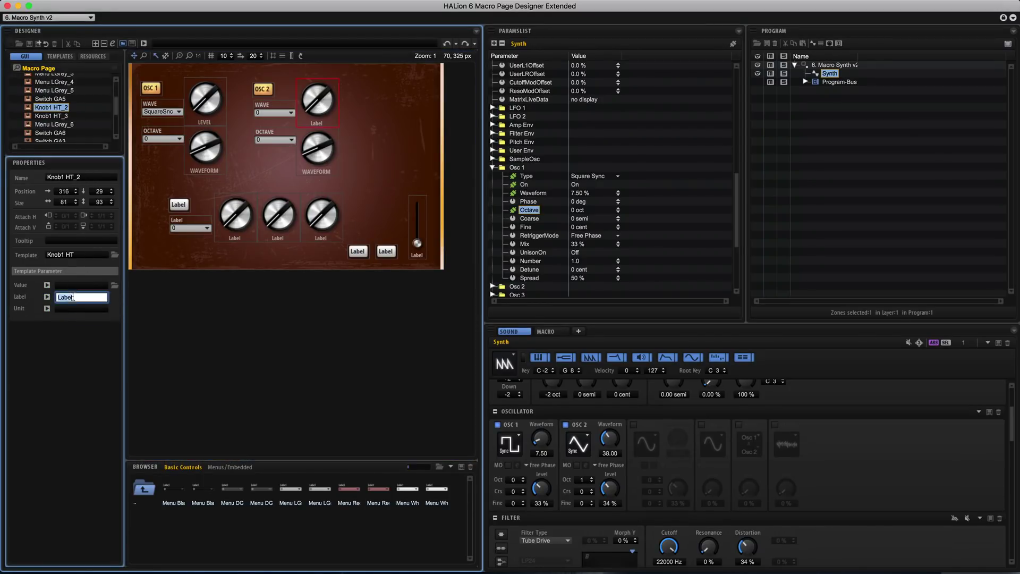
text(LEVEL)
key(Return)
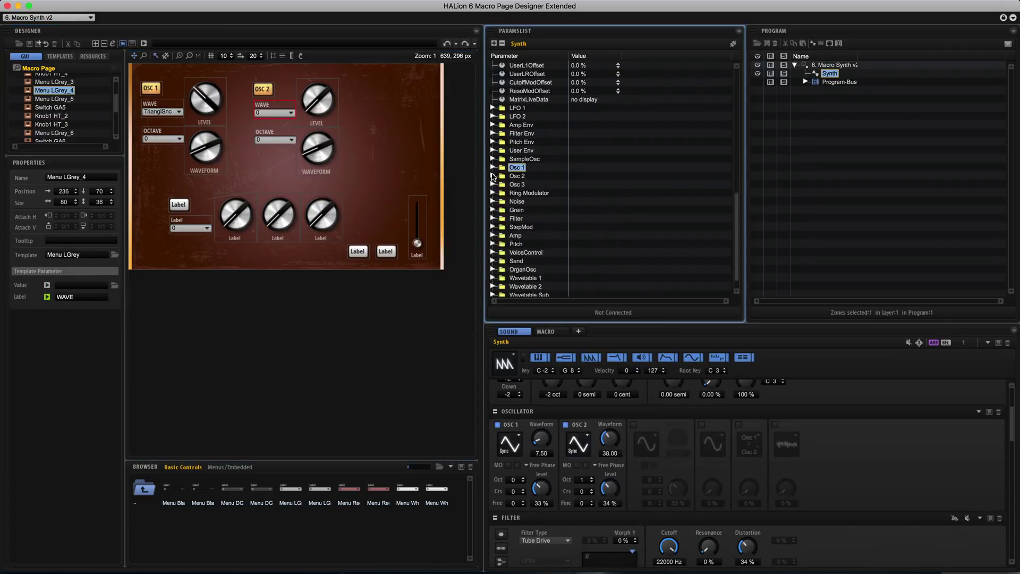
Step: Connect the OSC 2 section's menus and knobs to the Osc 2 Type, Octave, Waveform and Mix parameters
click(494, 176)
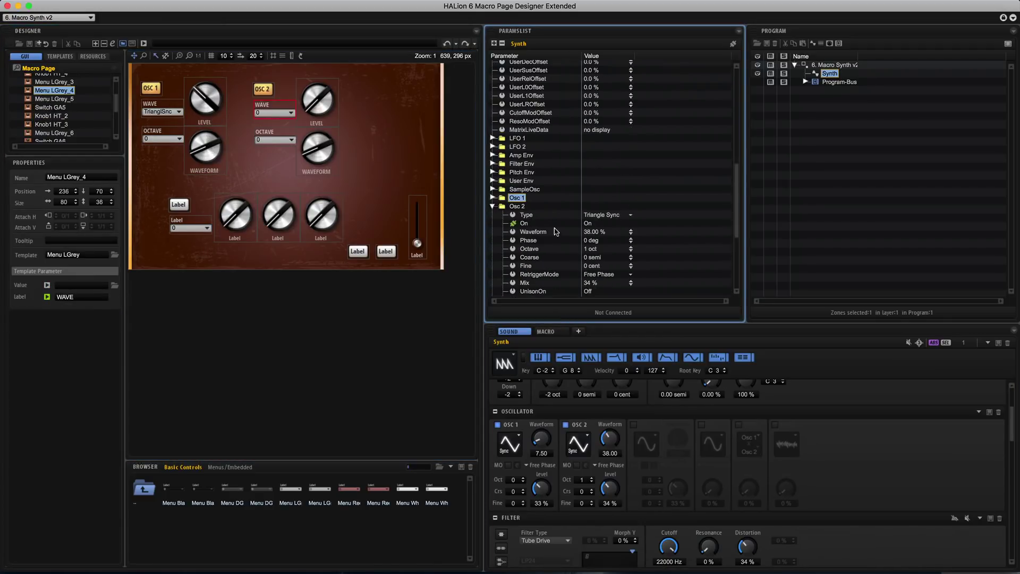
click(532, 232)
click(317, 101)
right_click(317, 103)
click(363, 222)
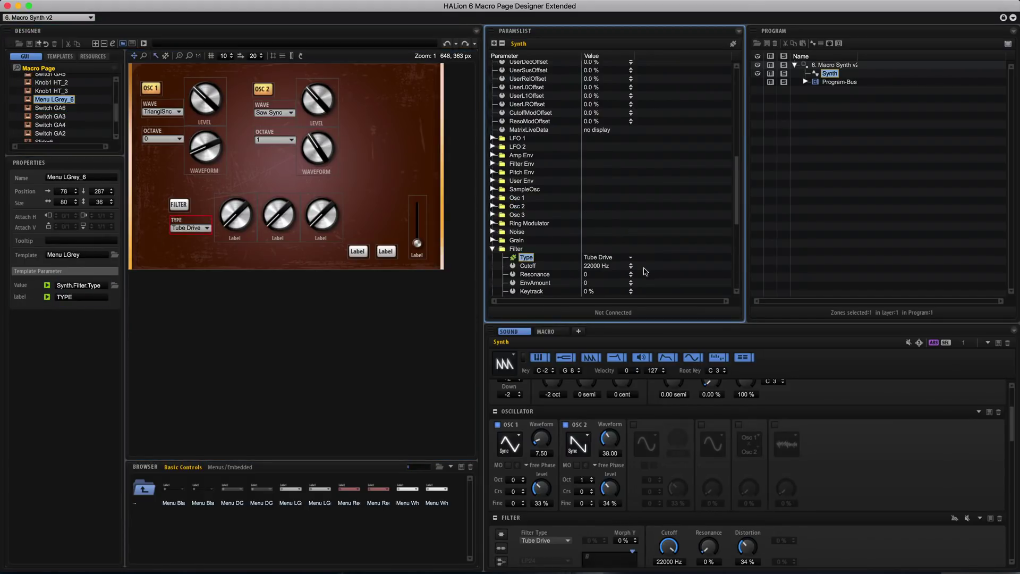
Step: Connect the CUTOFF, RESONANCE and DRIVE knobs to the filter's Cutoff, Resonance and Distortion parameters, and set the filter mode to Single
scroll(484, 418, down, 5)
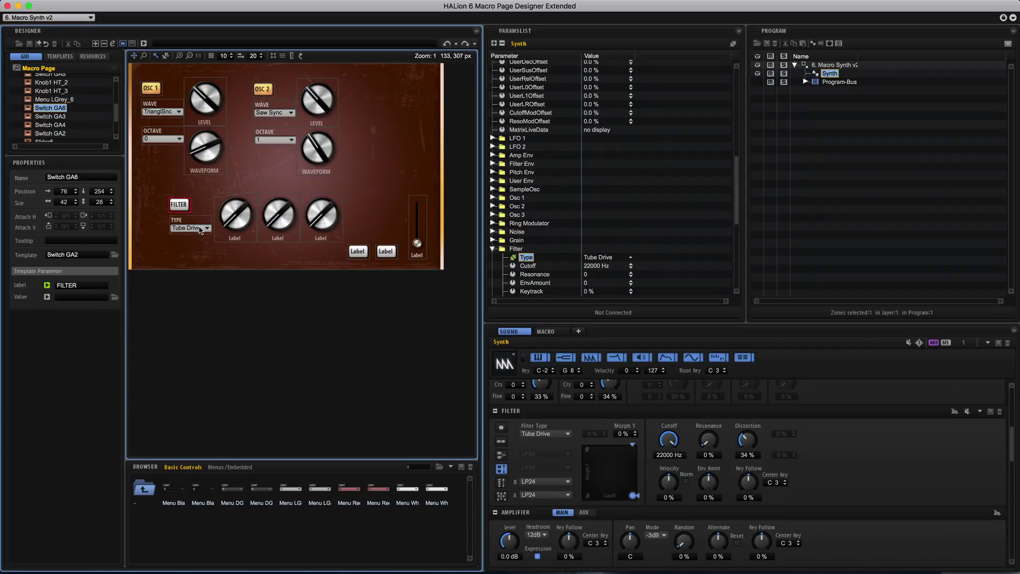
click(291, 356)
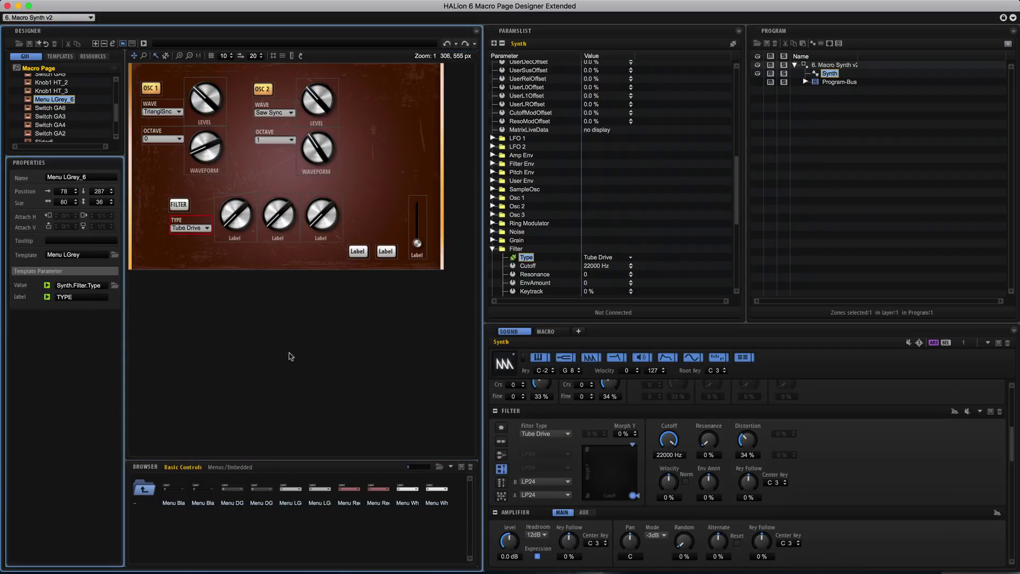
drag(737, 204, 737, 243)
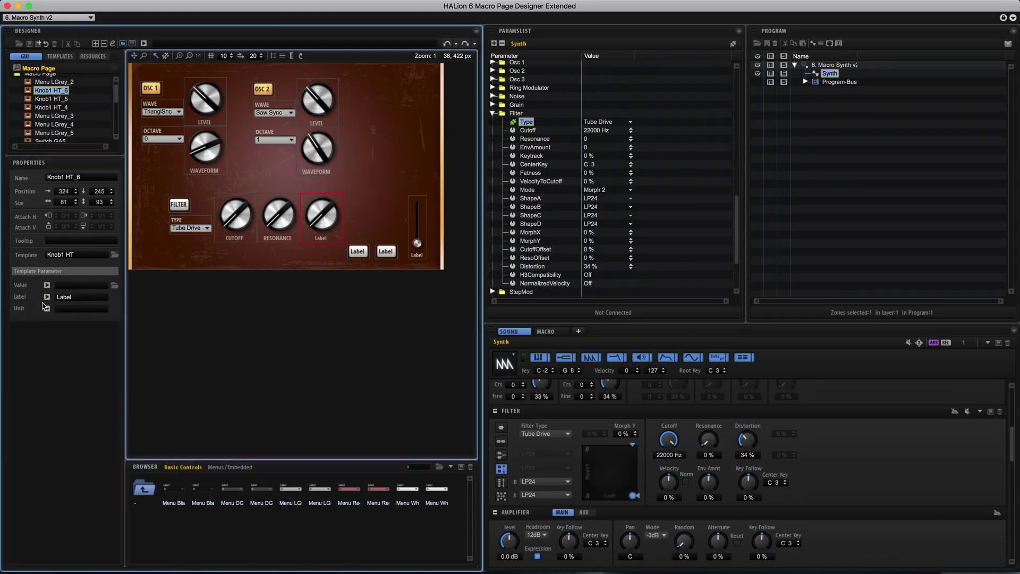
drag(528, 130, 236, 215)
drag(534, 139, 279, 214)
drag(532, 266, 322, 215)
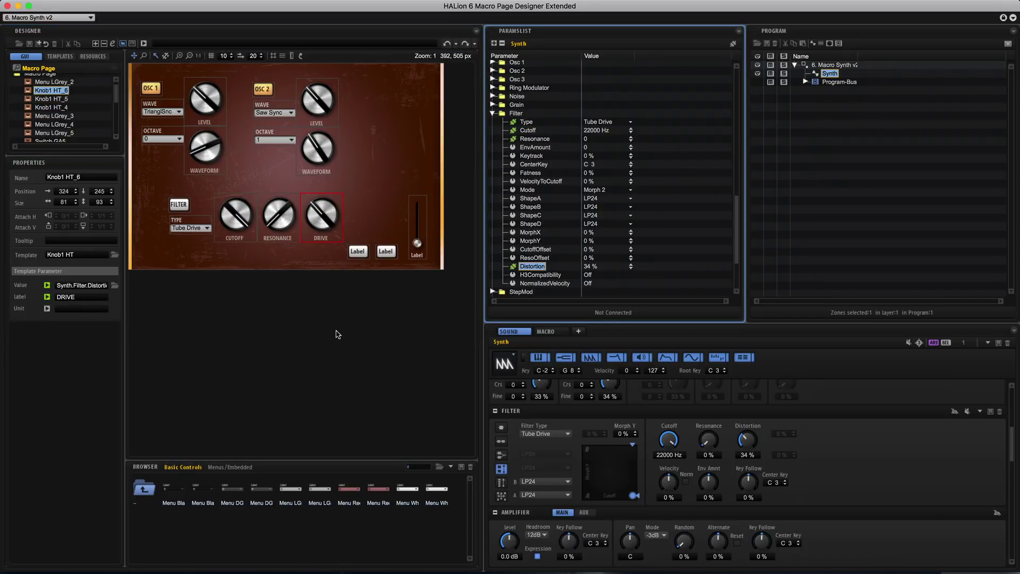
click(502, 428)
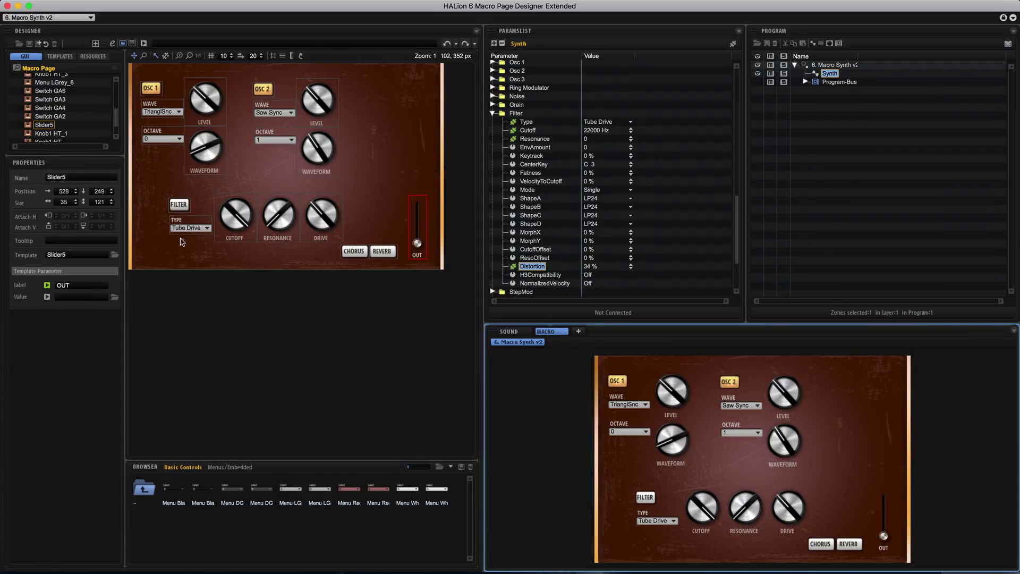
Step: Move the TYPE menu slightly down and shift the OSC 1 and OSC 2 sections right to line up with the filter row
drag(183, 229, 183, 238)
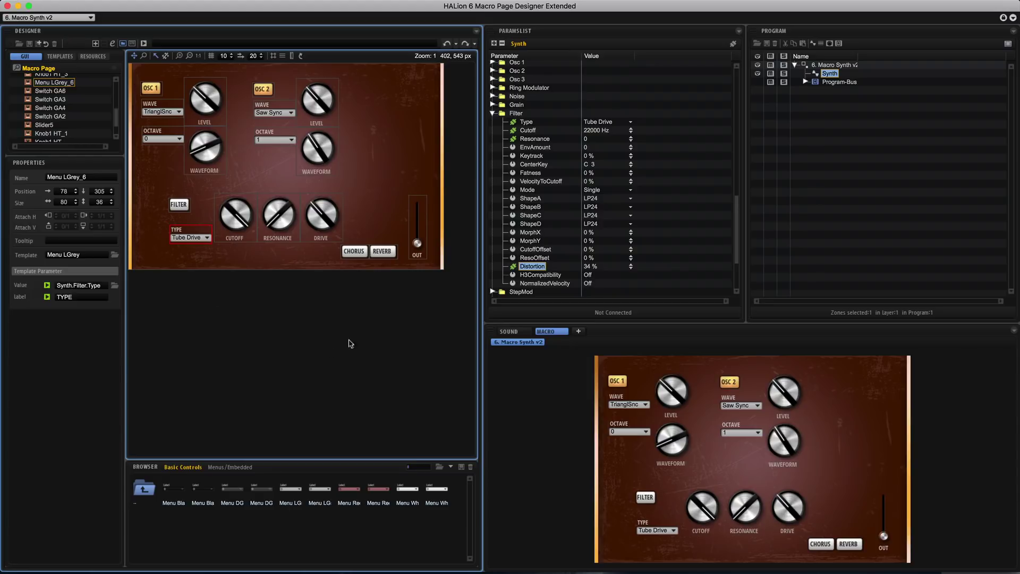
drag(136, 74, 346, 173)
drag(153, 88, 180, 88)
Step: Stack the CHORUS switch above the REVERB switch beside the OUT slider
drag(355, 251, 386, 204)
drag(382, 252, 386, 223)
shift+click(386, 205)
click(316, 341)
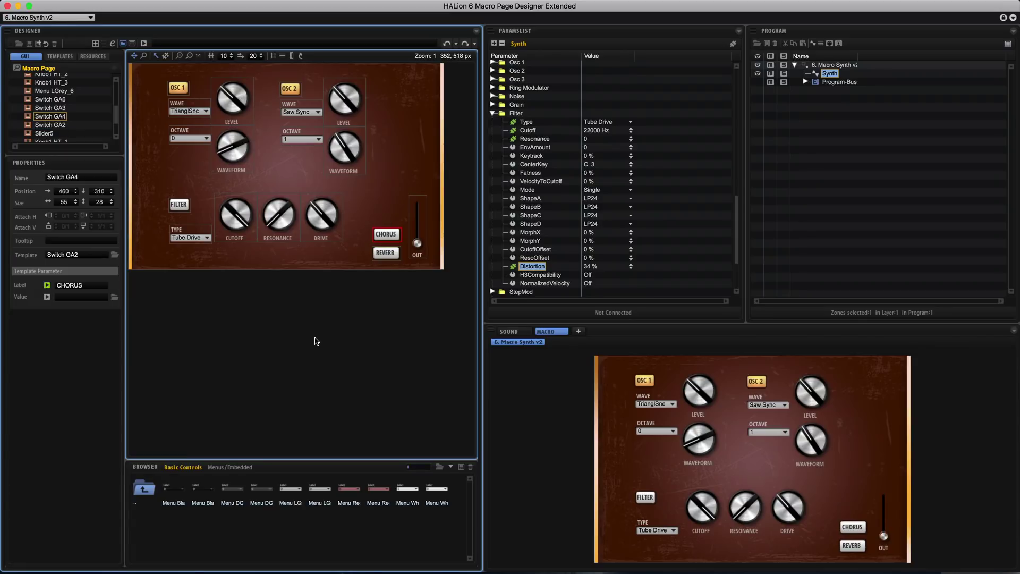
Step: Group the FILTER switch, TYPE menu and the CUTOFF, RESONANCE and DRIVE knobs, and name the group FILTER
click(354, 362)
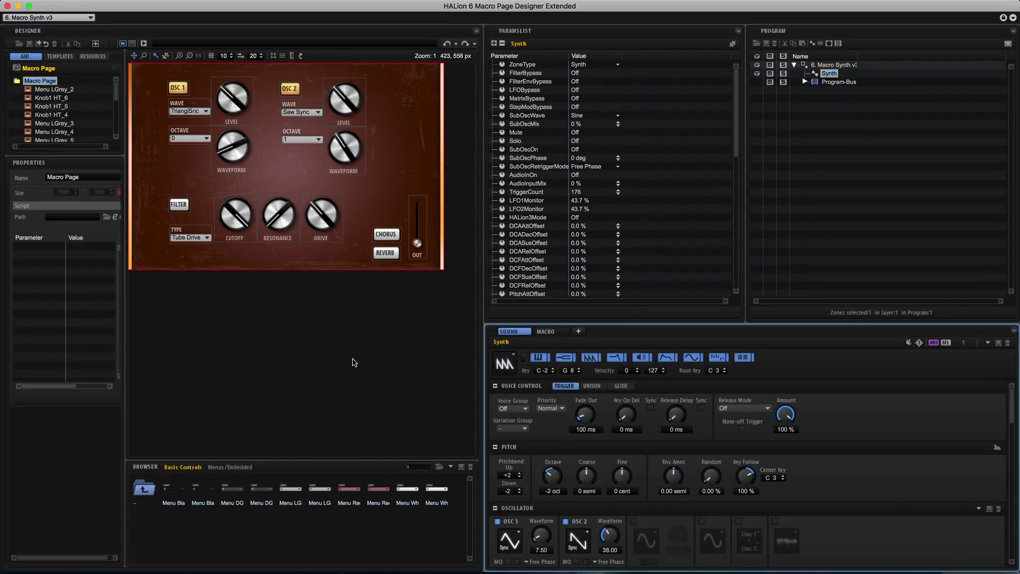
click(185, 209)
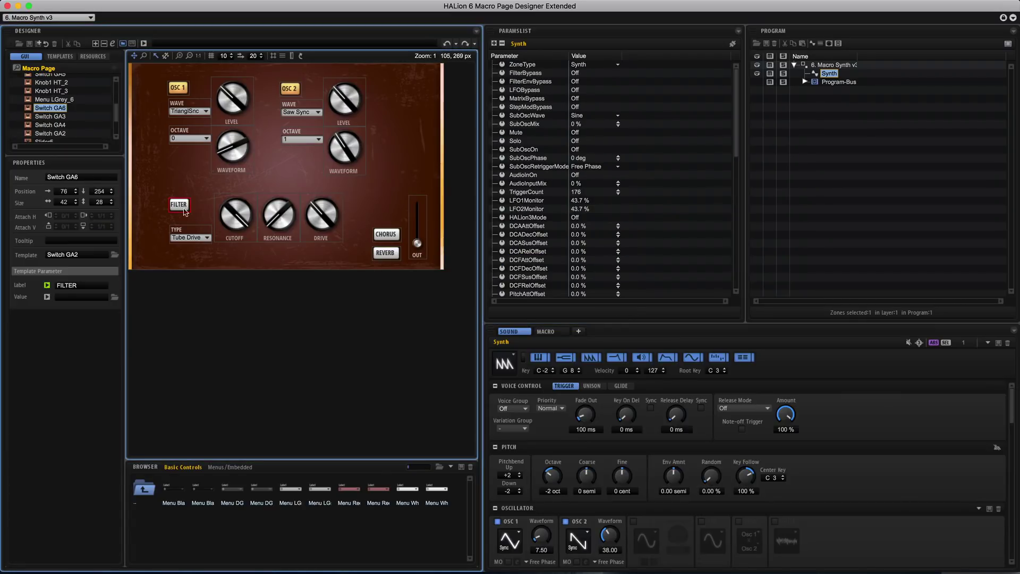
shift+click(197, 237)
shift+click(234, 225)
shift+click(277, 220)
shift+click(321, 215)
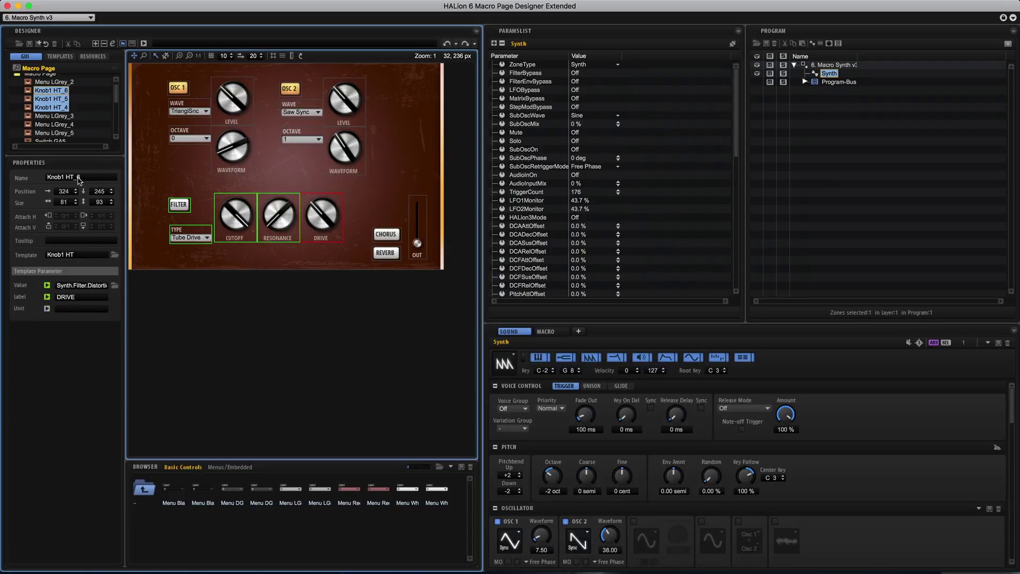
drag(55, 155, 55, 294)
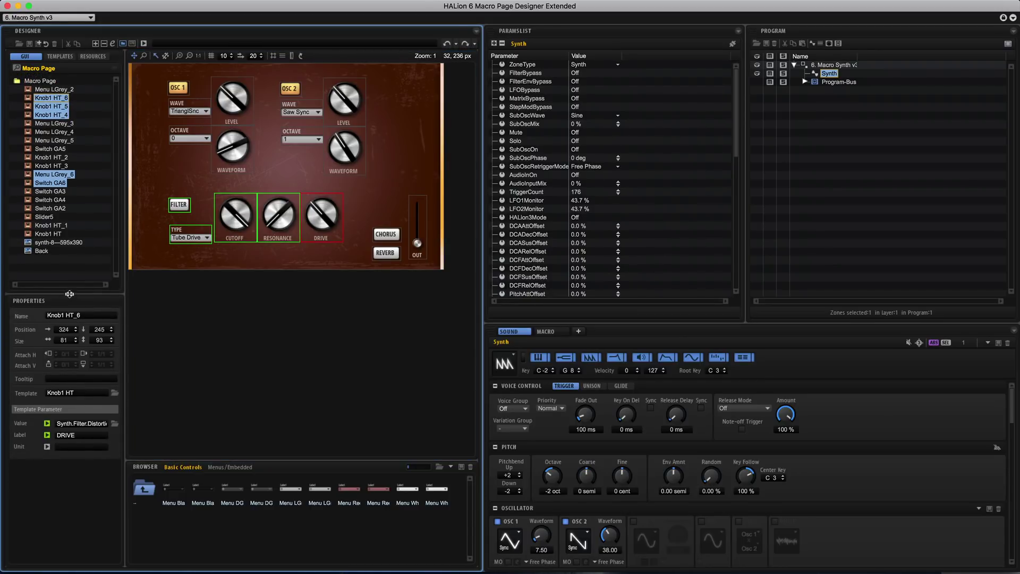
right_click(48, 99)
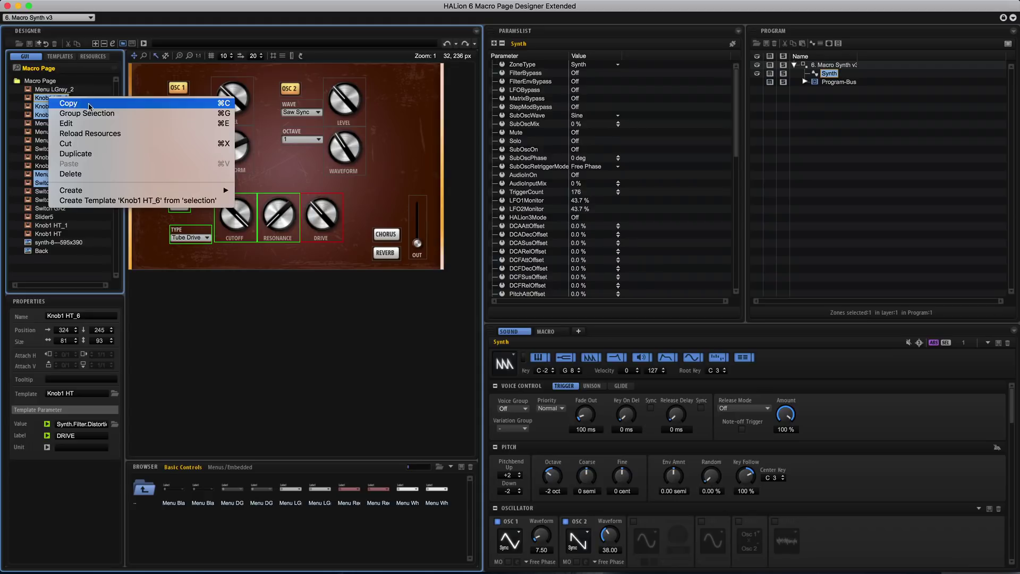
click(115, 114)
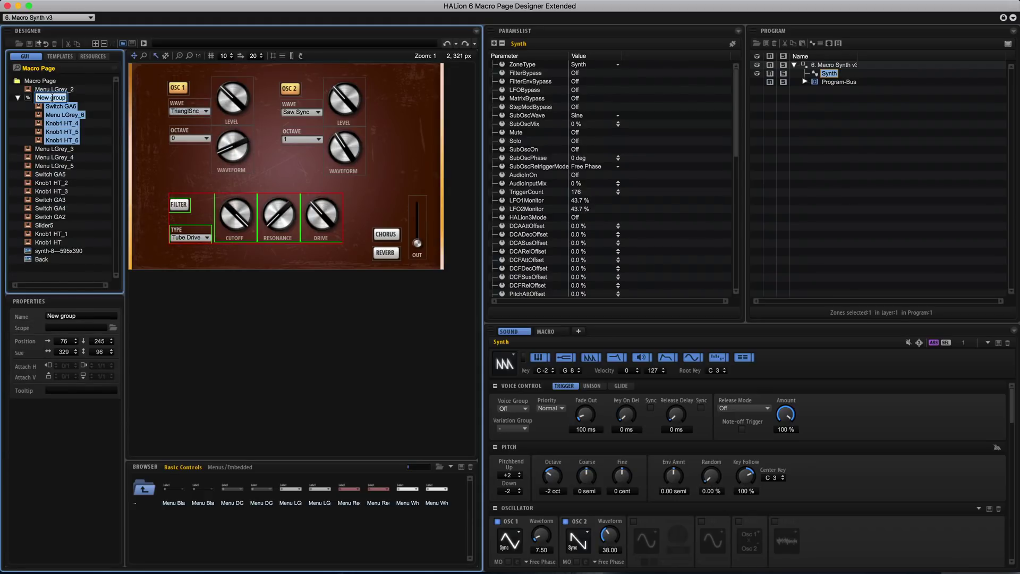
text(FILTER)
key(Return)
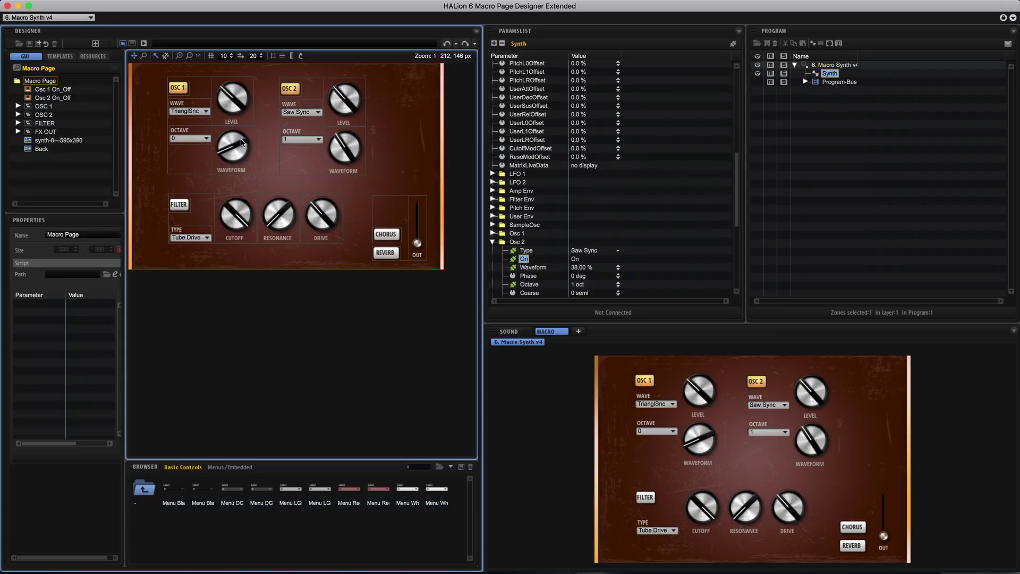
Step: Create a Disable element named OSC 1 DIS on the Macro Page and move the OSC 1 group into it
click(180, 89)
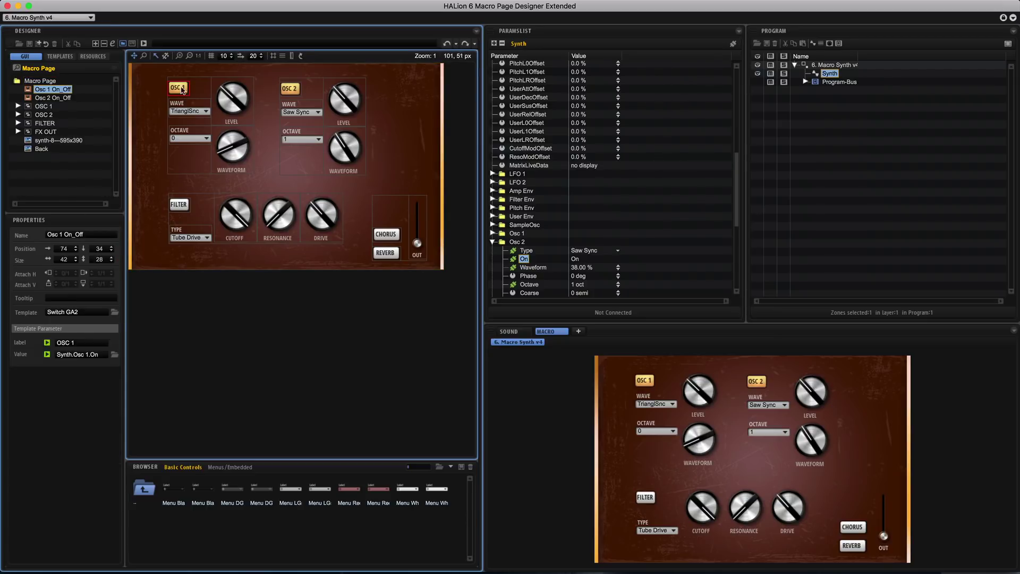
click(37, 108)
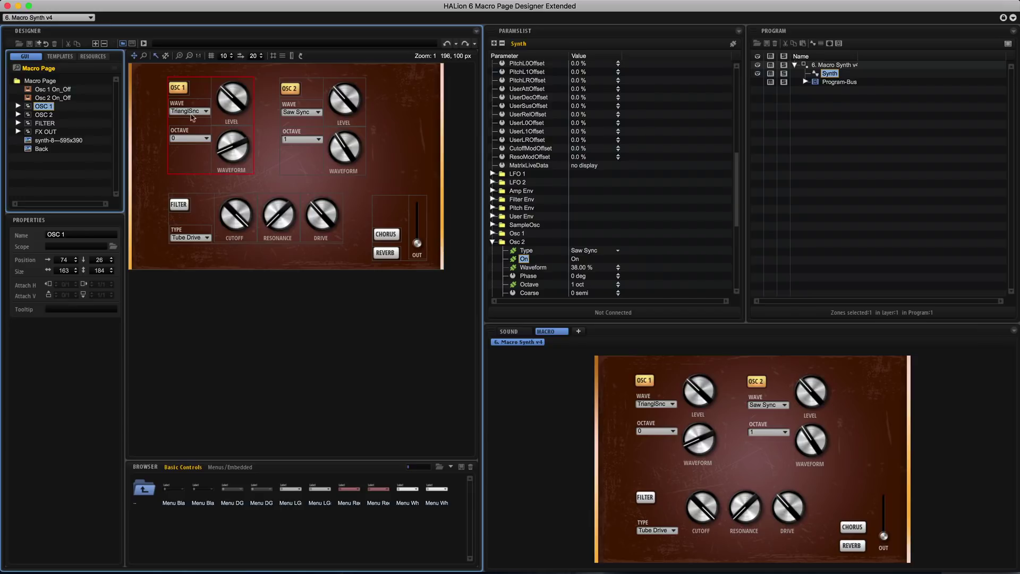
right_click(46, 80)
mouse_move(188, 169)
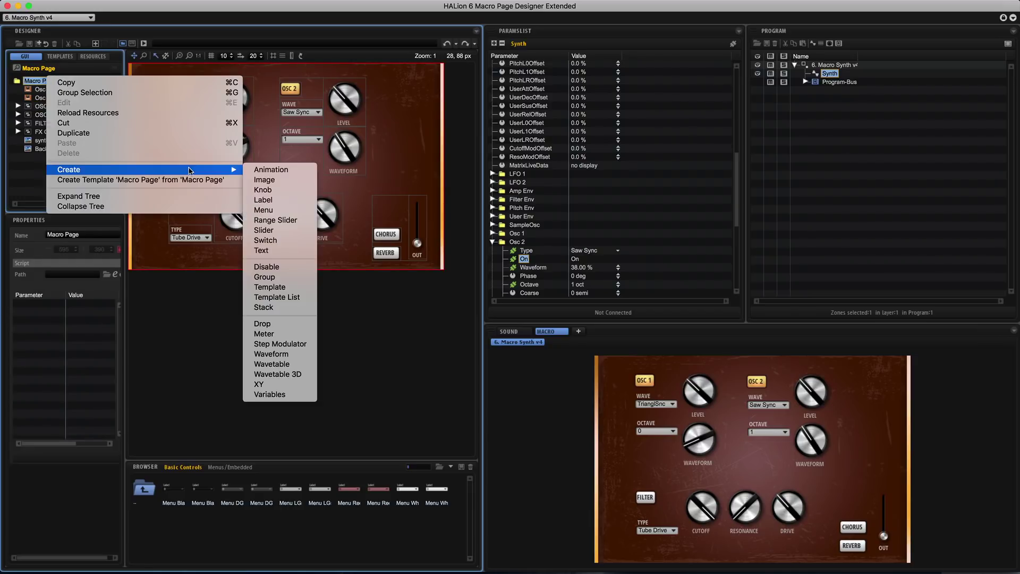
click(284, 266)
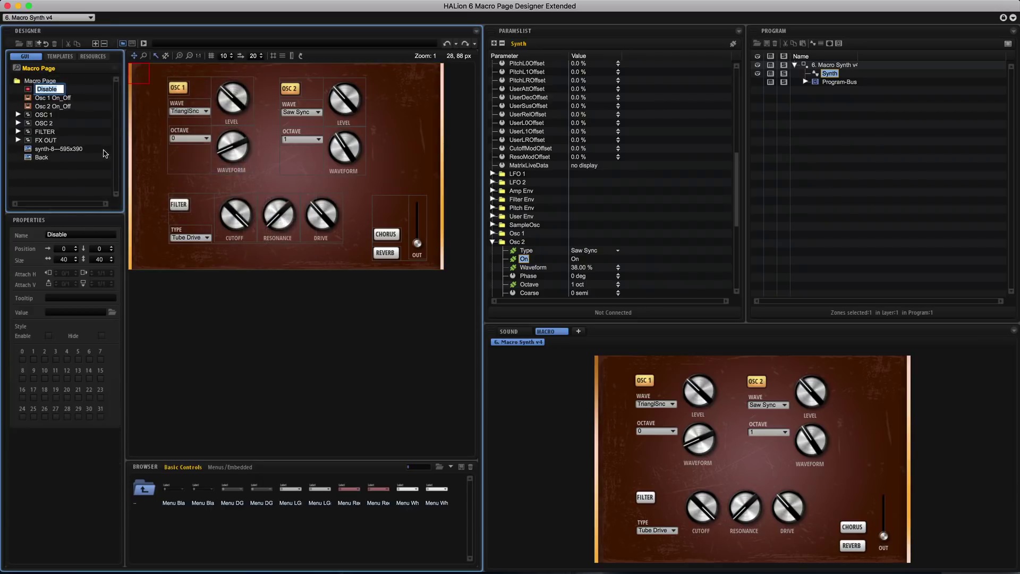
text(OSC 1 DIS)
key(Return)
drag(43, 117, 54, 94)
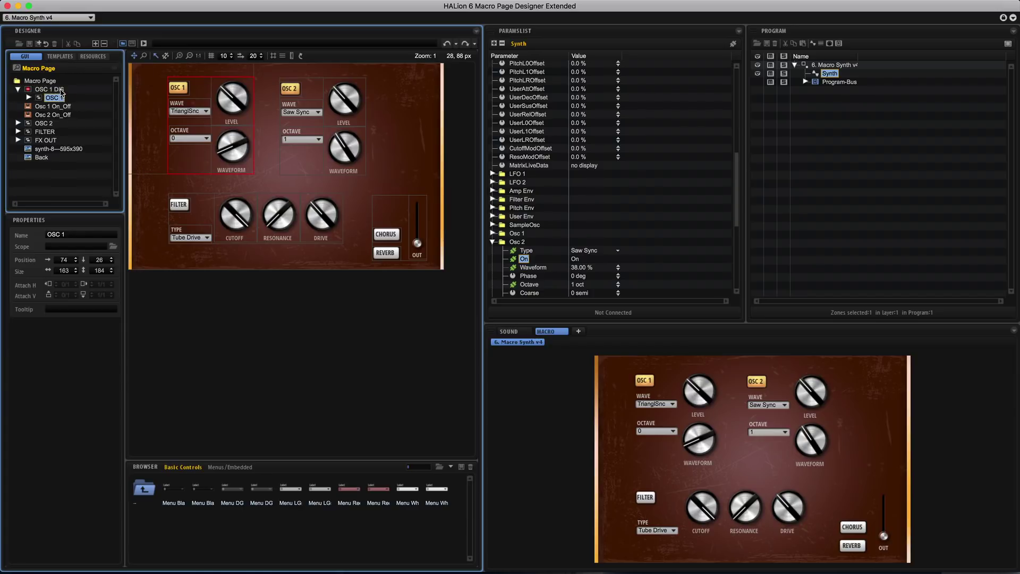
Step: Connect the Value of OSC 1 DIS to the Osc 1 On parameter and activate disable value 0
click(62, 90)
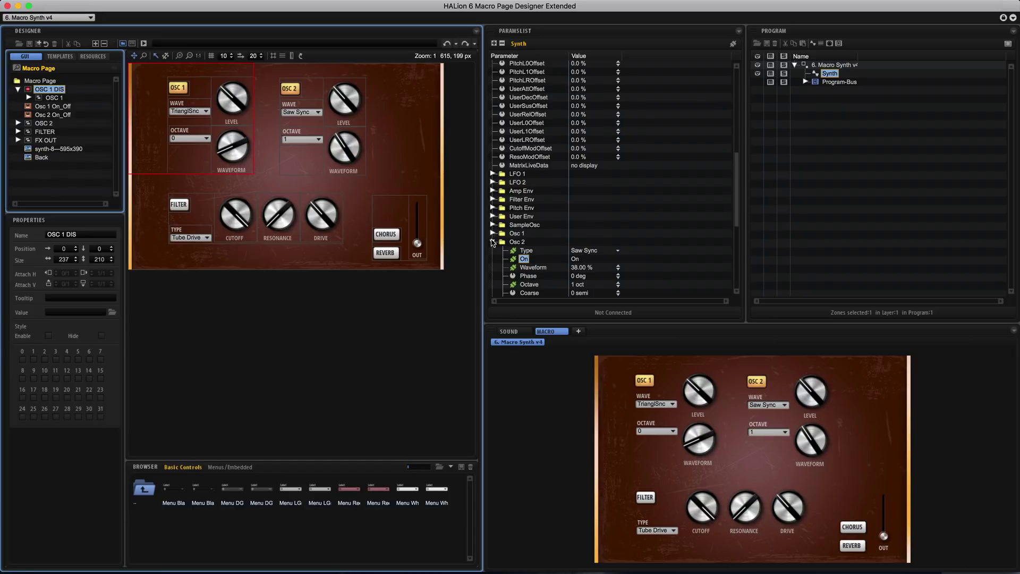
click(493, 242)
click(493, 234)
drag(524, 252, 85, 313)
click(23, 360)
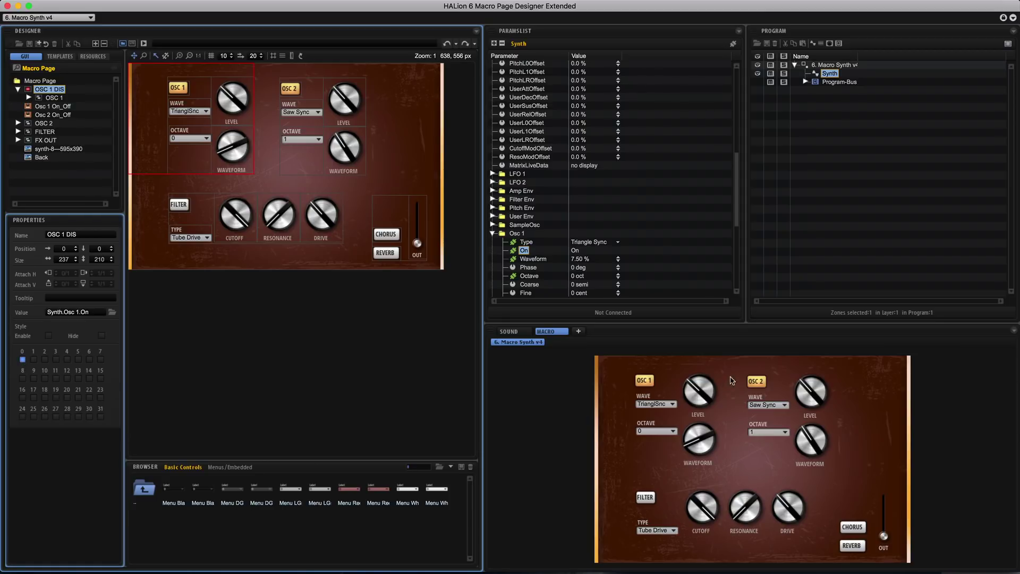
Step: Toggle the OSC 1 switch repeatedly in the macro preview to test how its controls are disabled
click(644, 381)
click(644, 381)
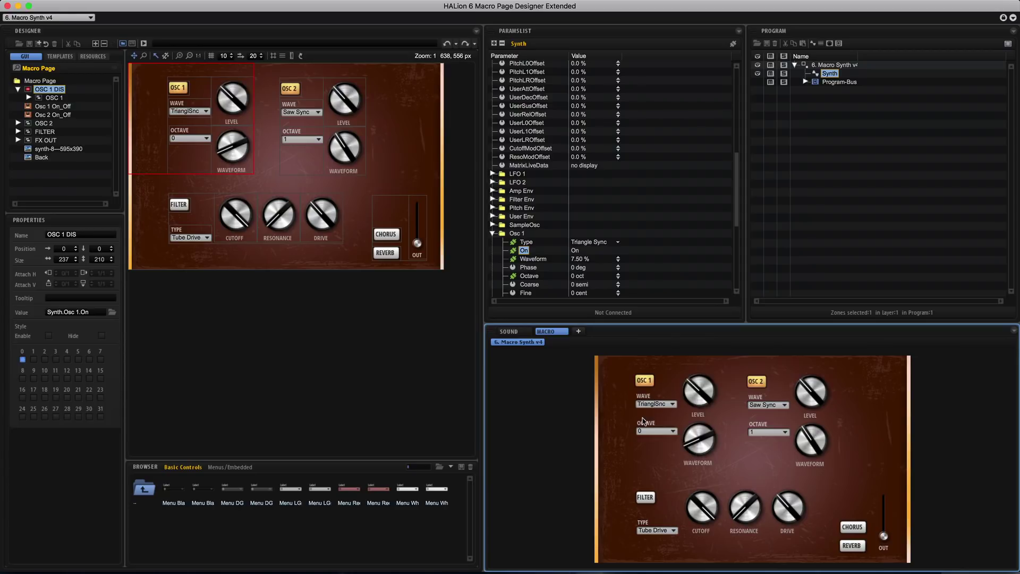
click(643, 381)
click(644, 380)
Step: Nest the OSCS group inside OSC PAGE and the FILTER & FX group inside FILTER PAGE in the Stack
click(60, 98)
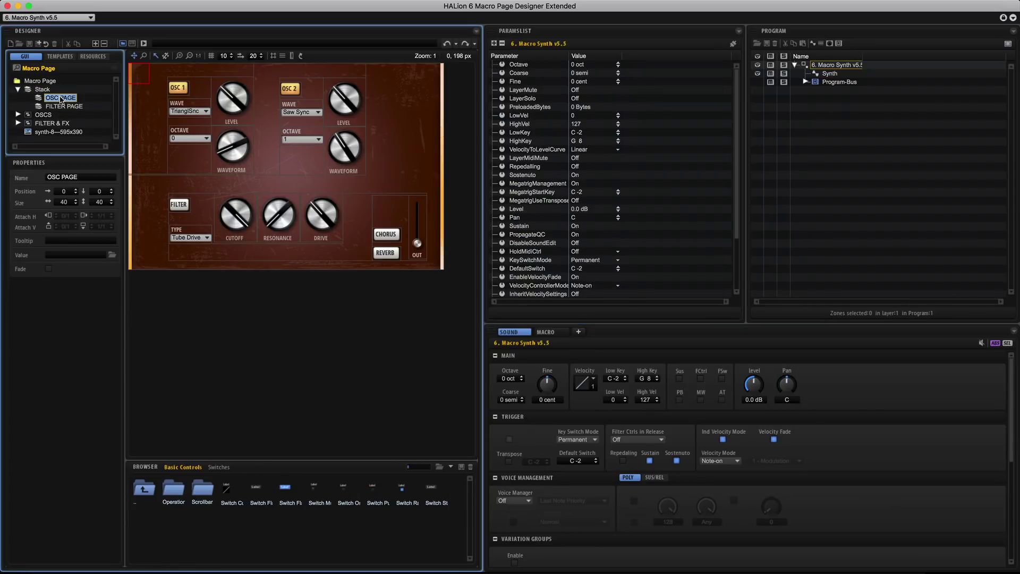
drag(44, 115, 65, 116)
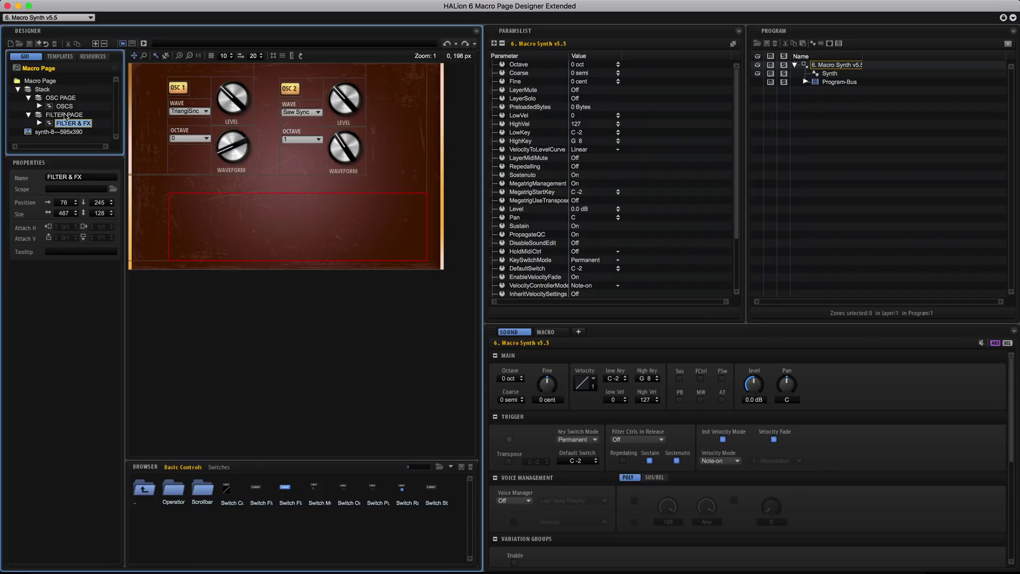
click(29, 114)
click(29, 98)
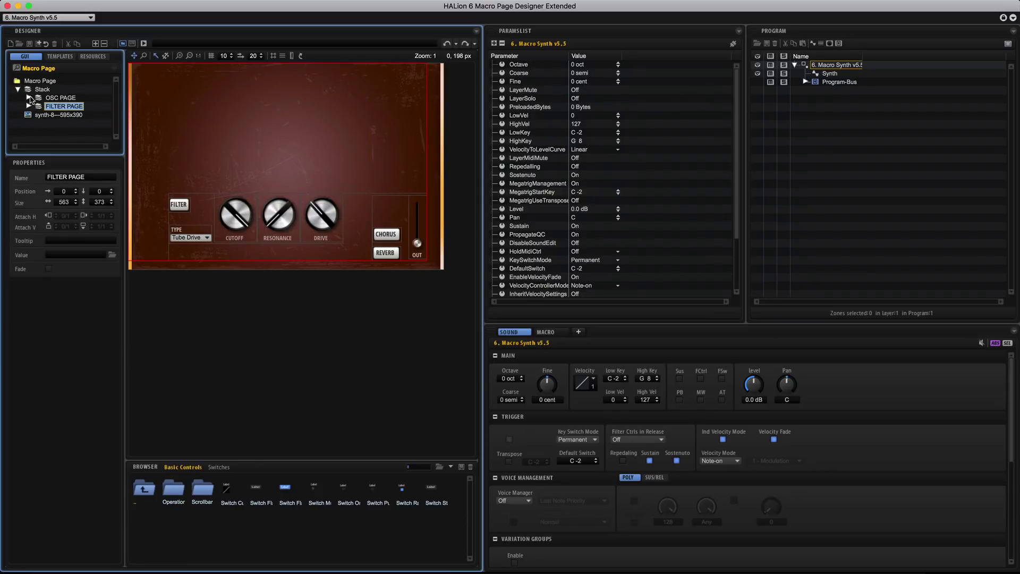
click(69, 106)
click(43, 90)
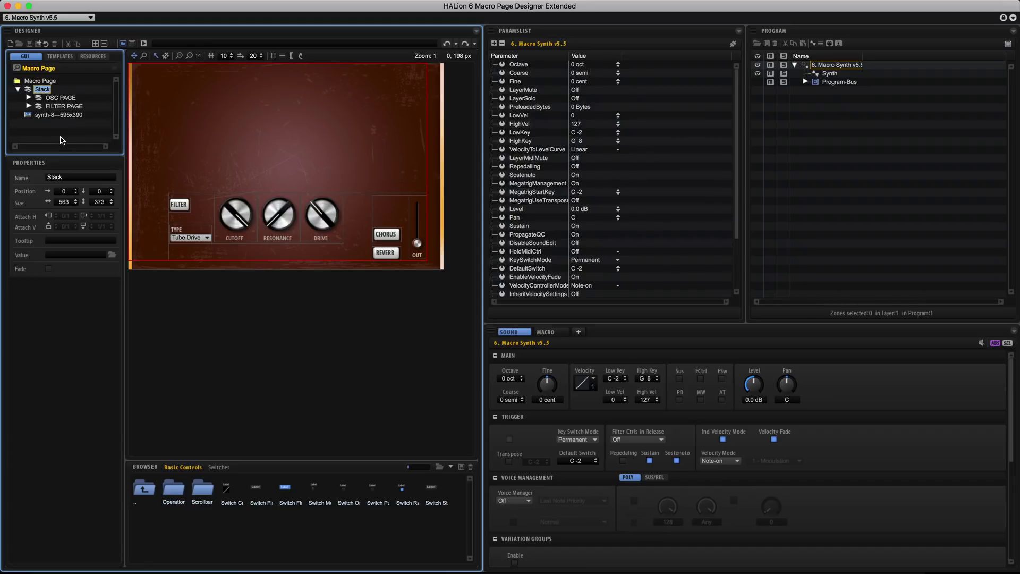
Step: Create a Variables element on the Macro Page
click(42, 81)
right_click(47, 81)
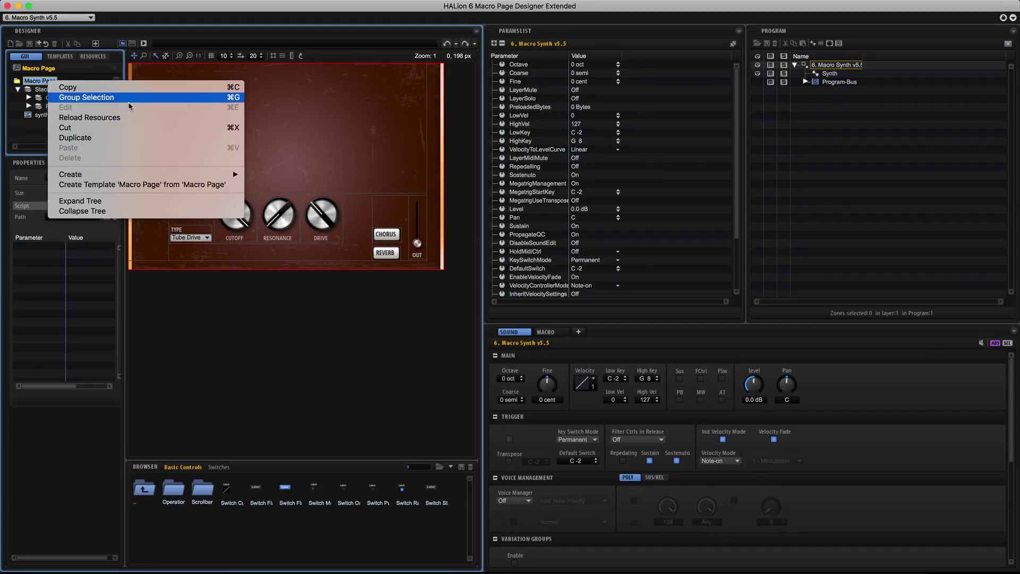
mouse_move(175, 174)
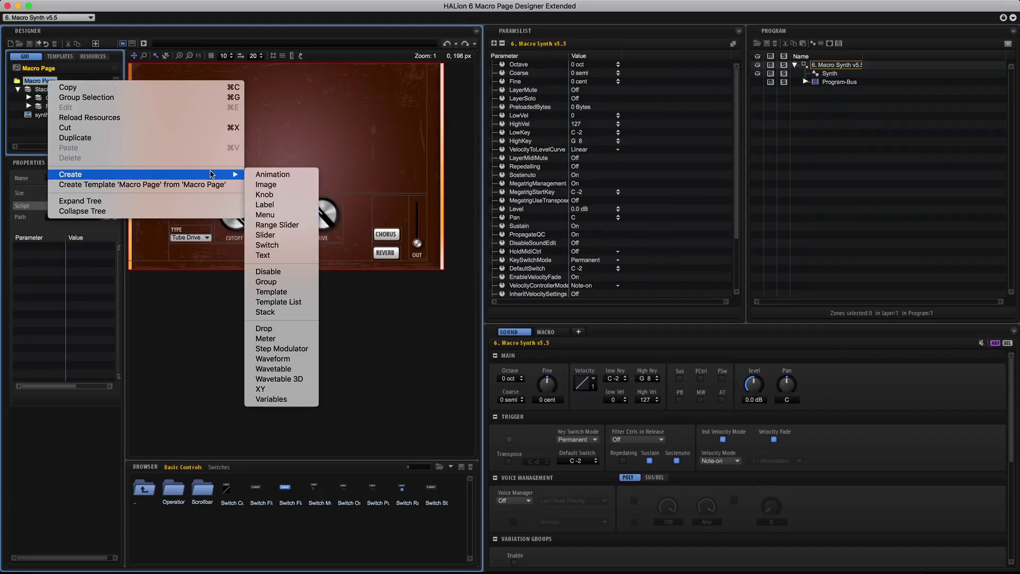
click(271, 399)
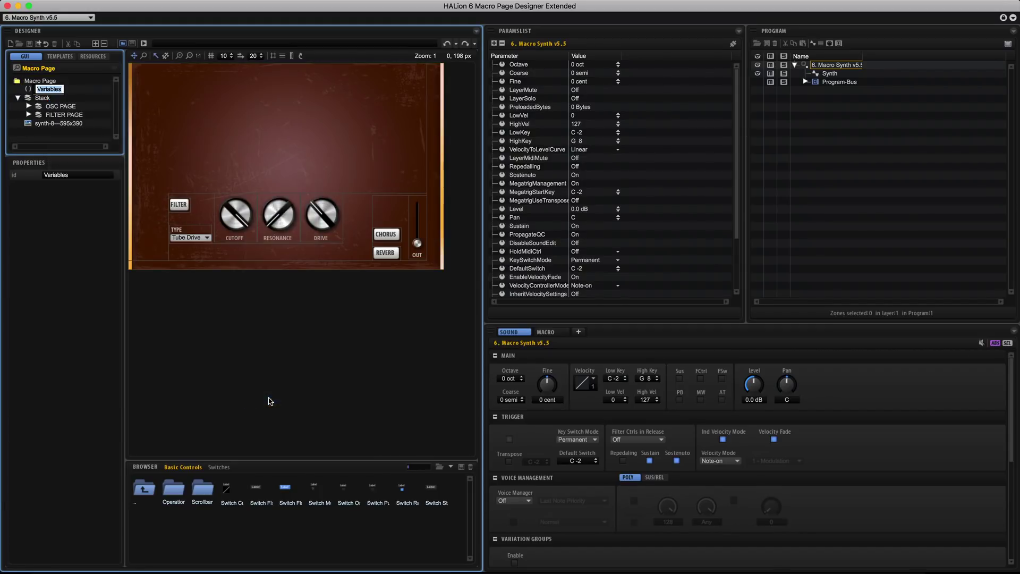
Step: Create an integer variable named Pages inside Variables, with minimum 0 and maximum 1
click(43, 99)
right_click(47, 89)
mouse_move(188, 181)
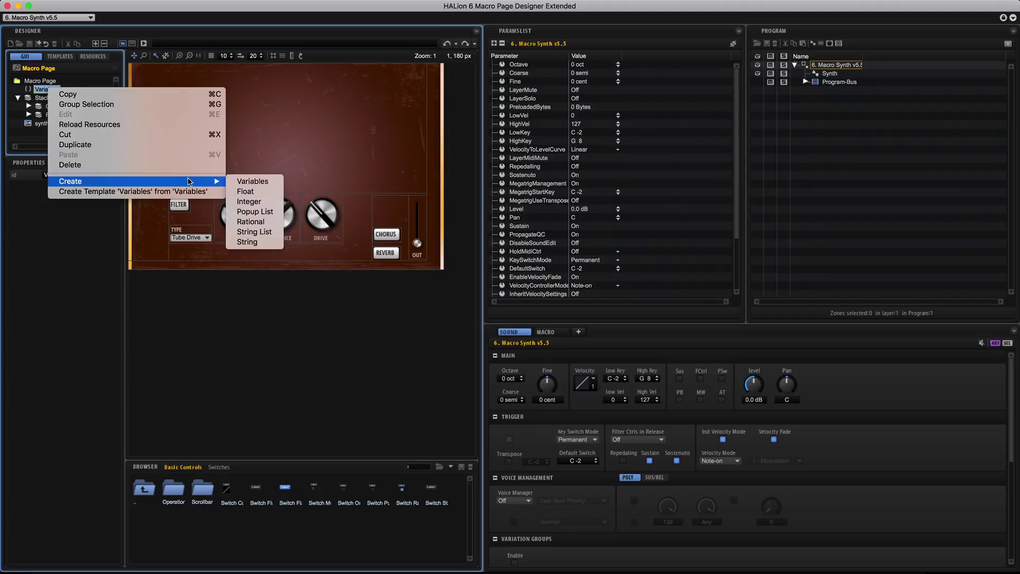
click(266, 202)
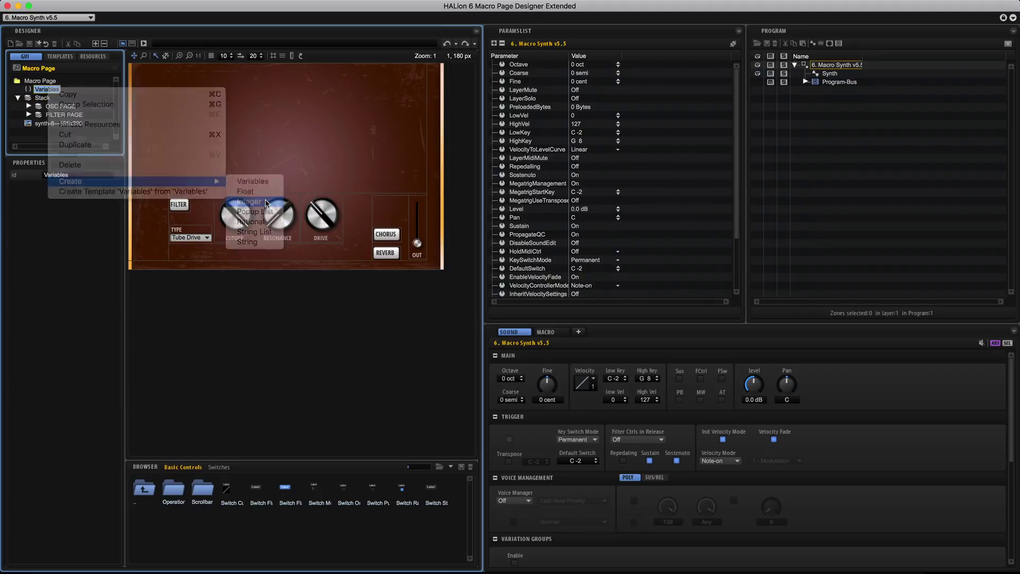
text(Pages)
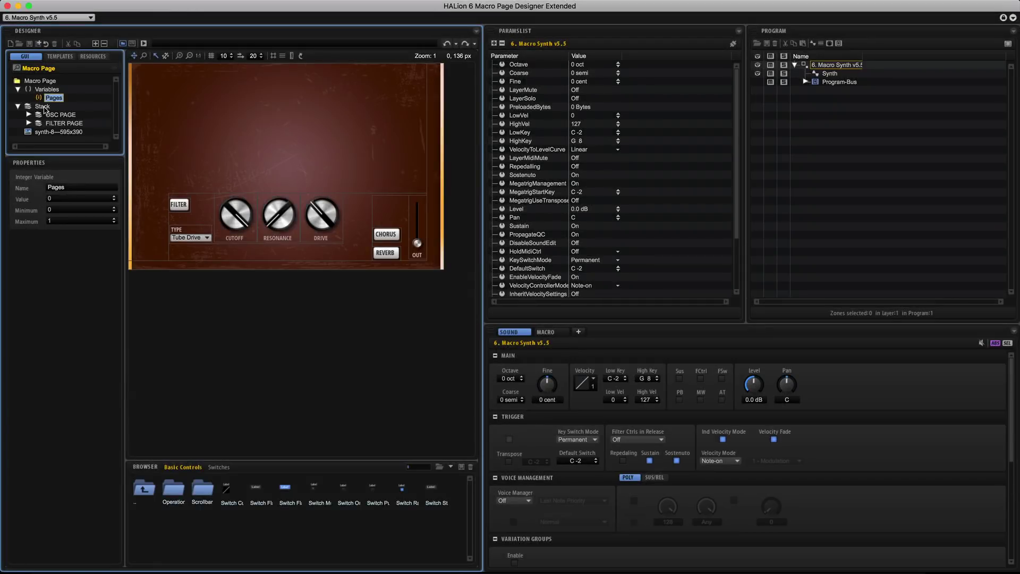
click(43, 106)
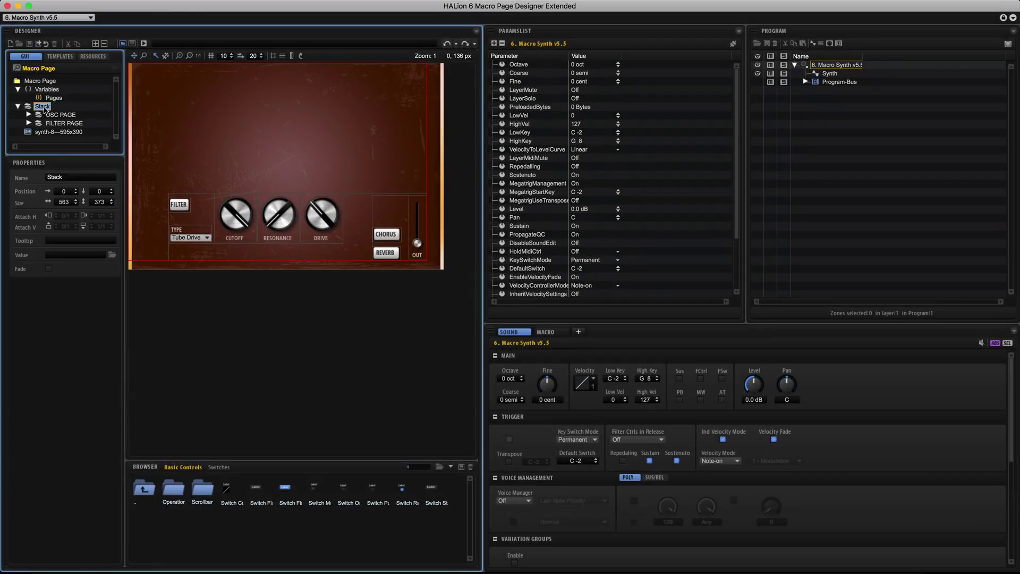
click(63, 255)
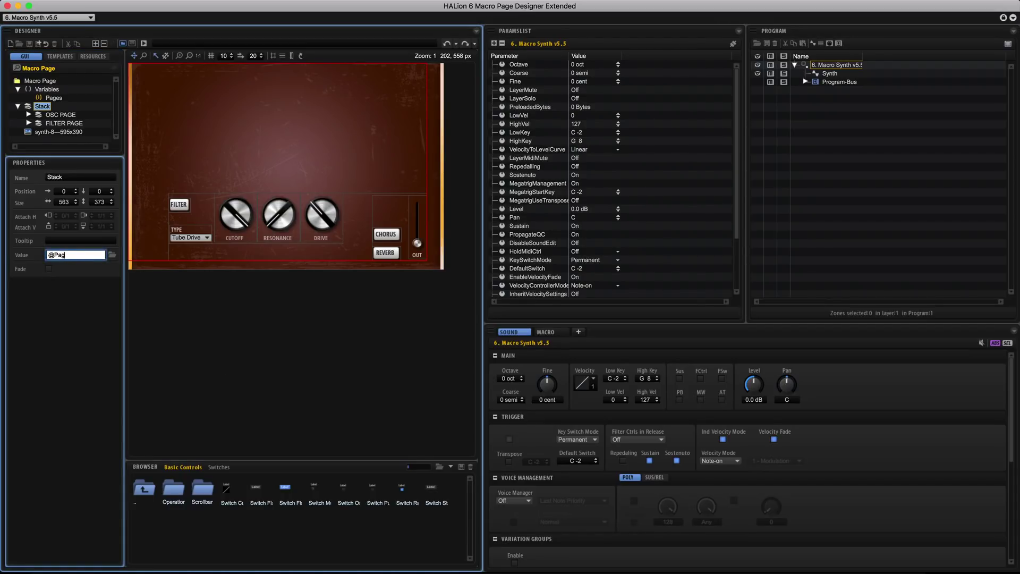
key(Return)
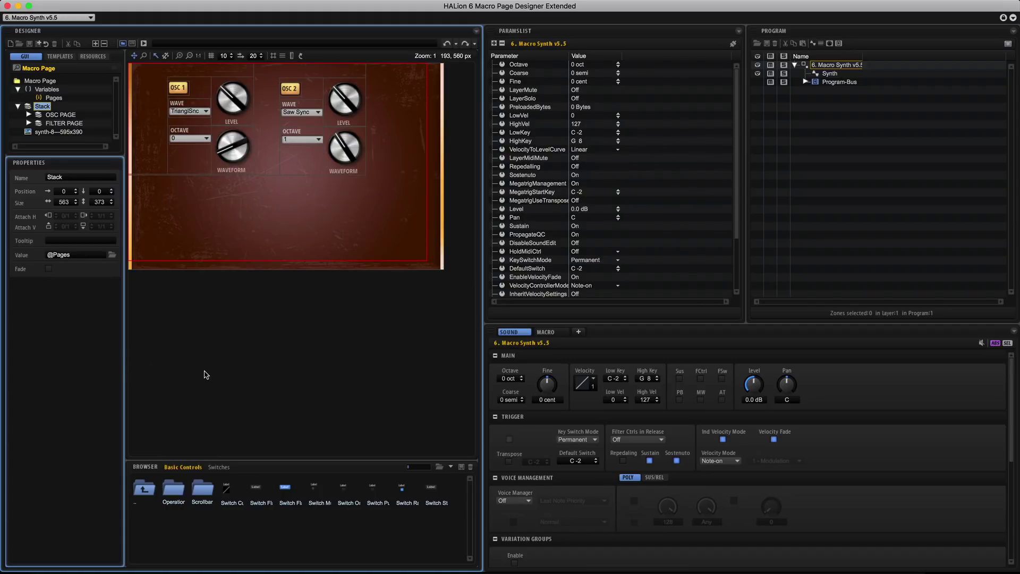
Step: Add two Switch Flat Text Radio controls directly under the Macro Page and stack them in the upper-left corner of the canvas
drag(287, 486, 137, 69)
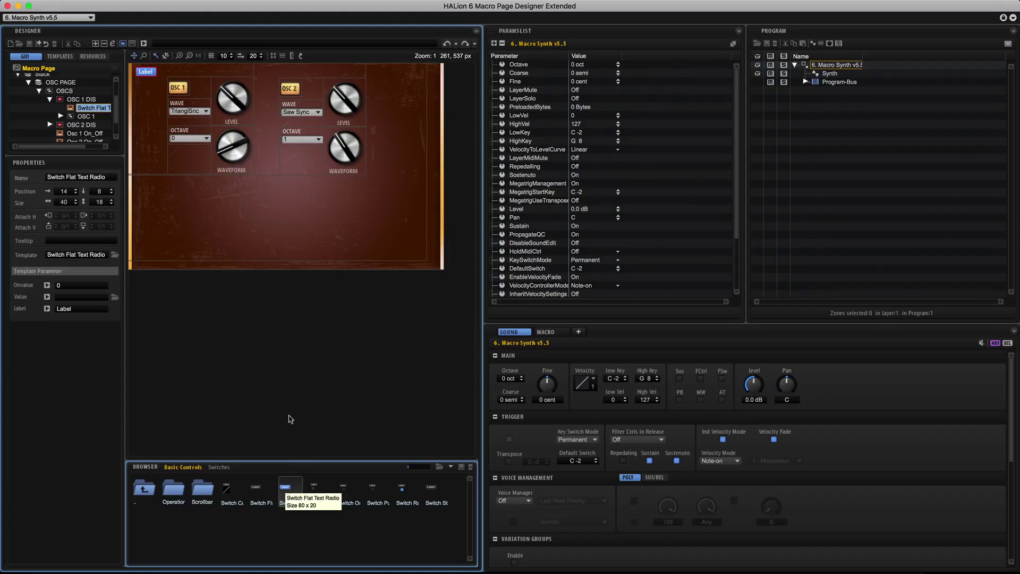
drag(90, 108, 51, 92)
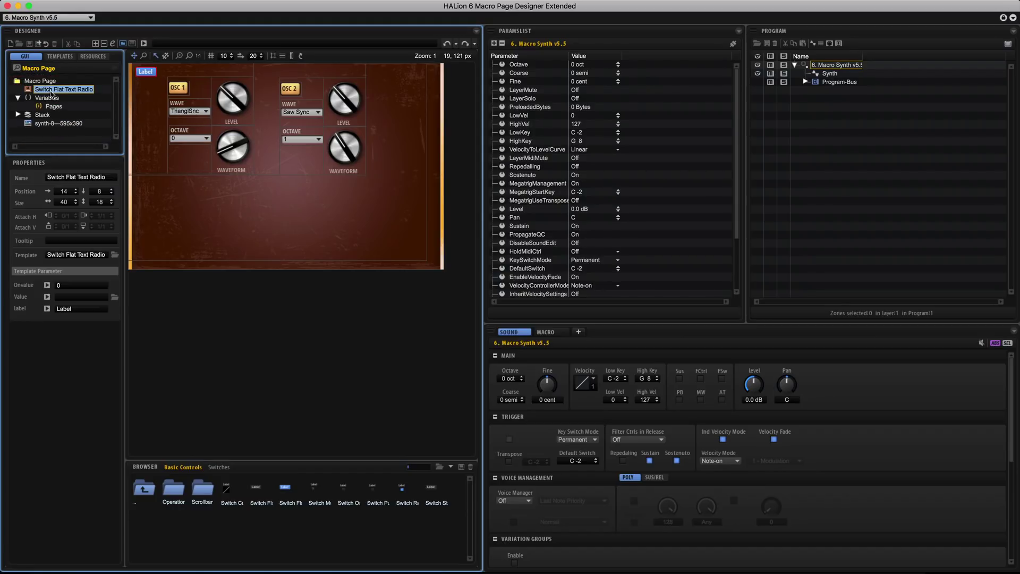
click(189, 258)
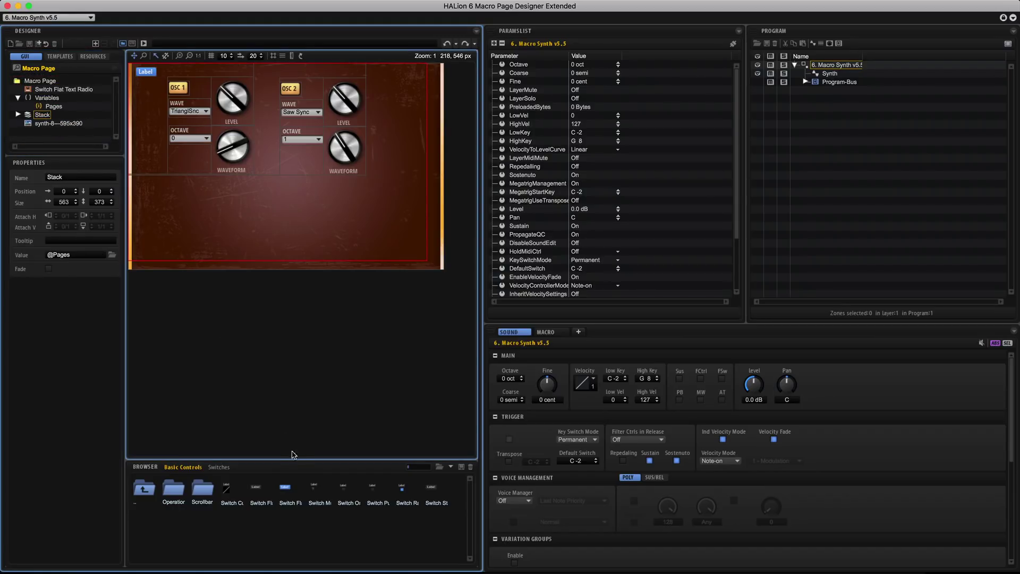
drag(288, 489, 46, 84)
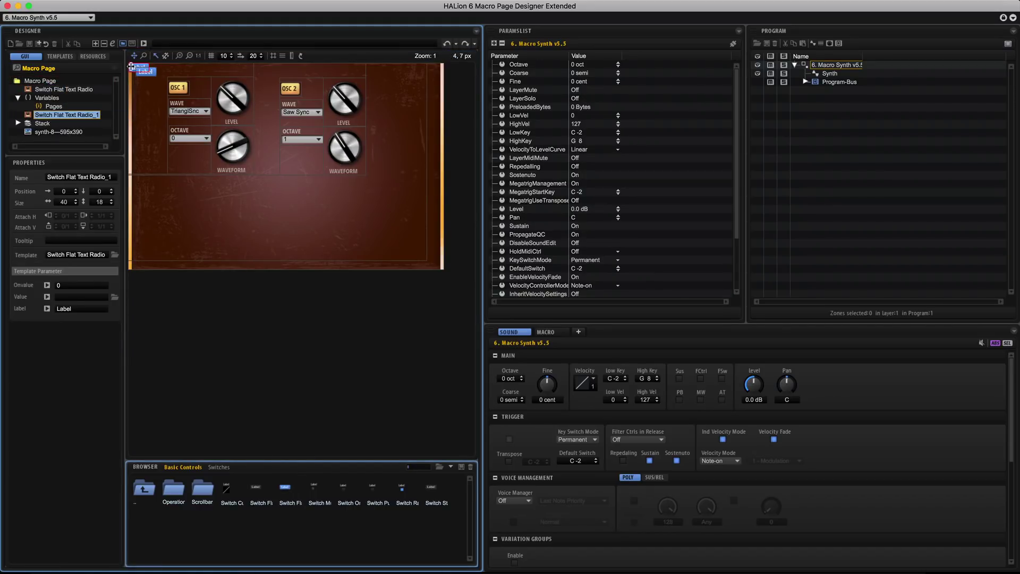
drag(132, 68, 142, 82)
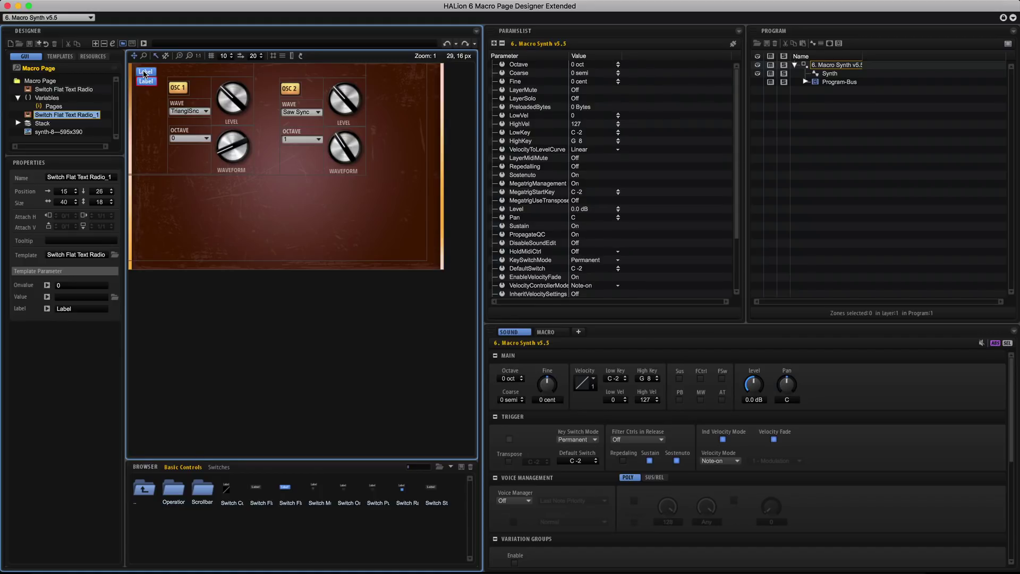
Step: Label the upper radio switch OSC
click(143, 73)
click(85, 308)
text(OS)
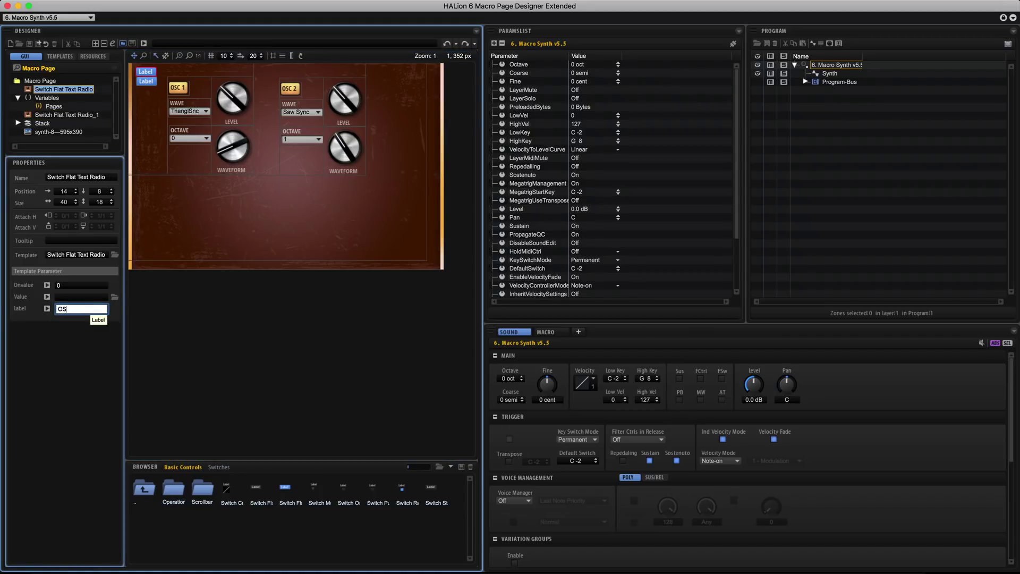
text(C)
key(Return)
Step: Label the lower radio switch FILTER
click(149, 84)
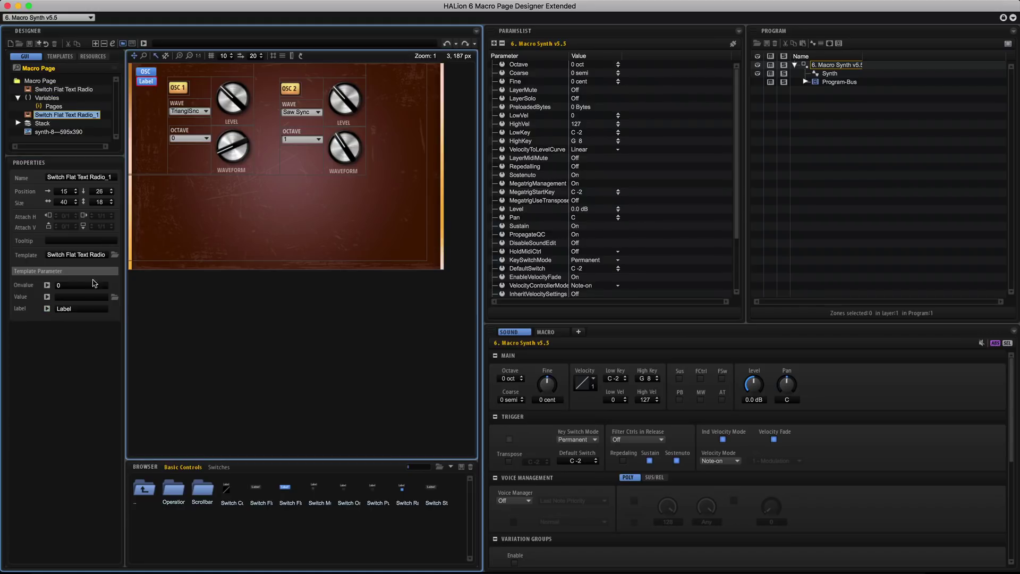
click(97, 310)
text(FILTE)
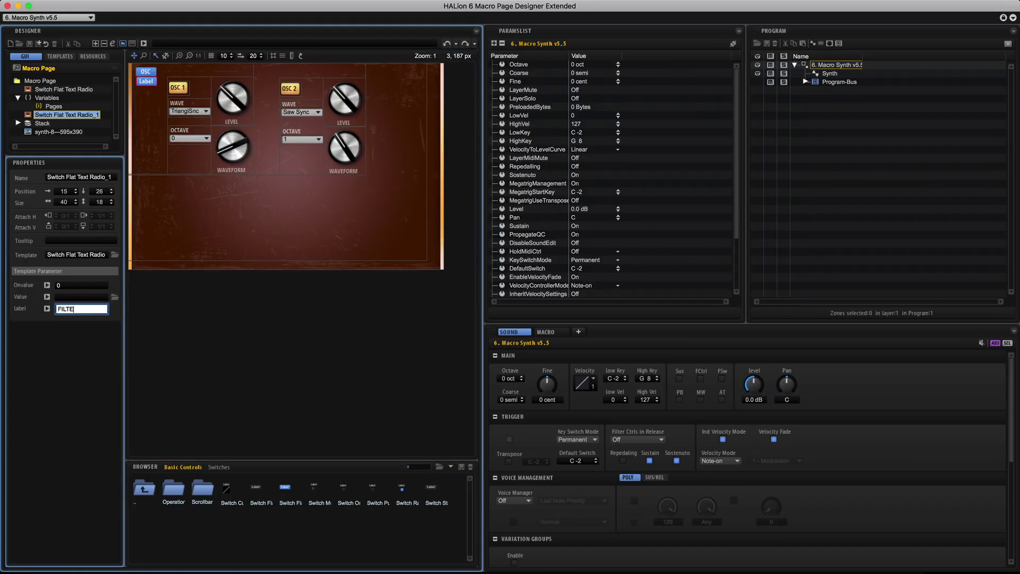
text(R)
key(Return)
click(147, 73)
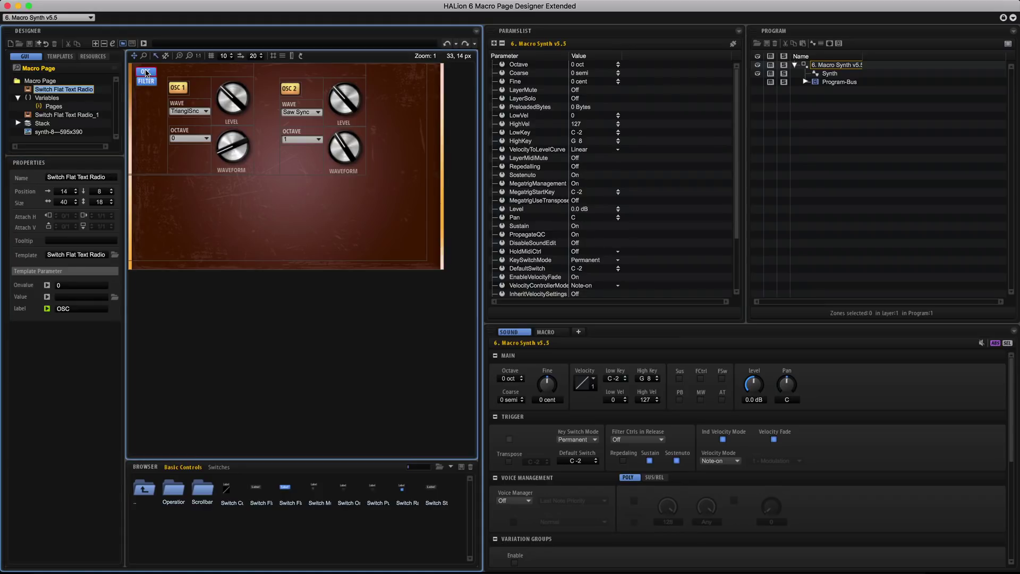
click(67, 114)
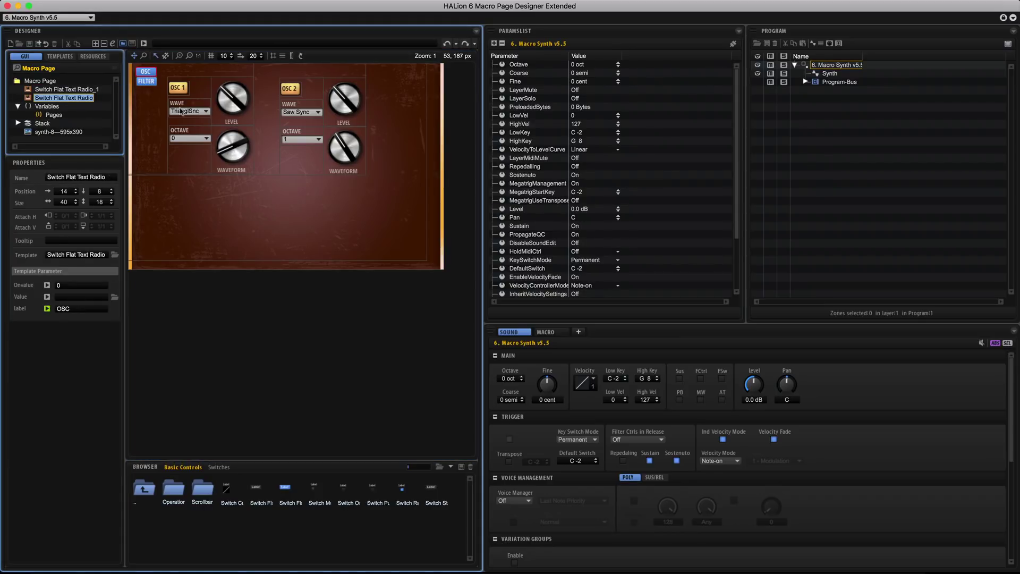
click(47, 286)
click(80, 297)
text(@Pages)
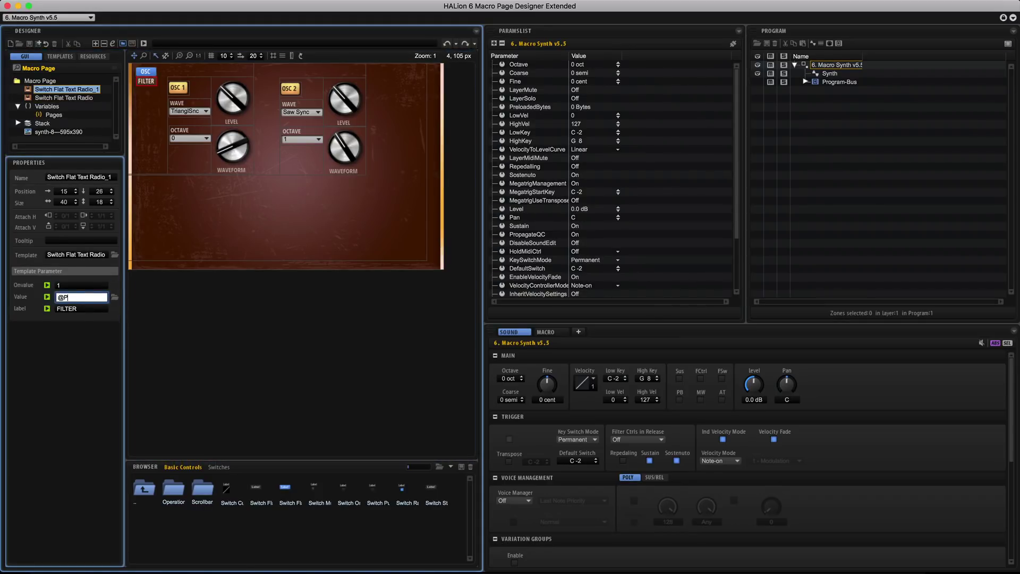
key(Return)
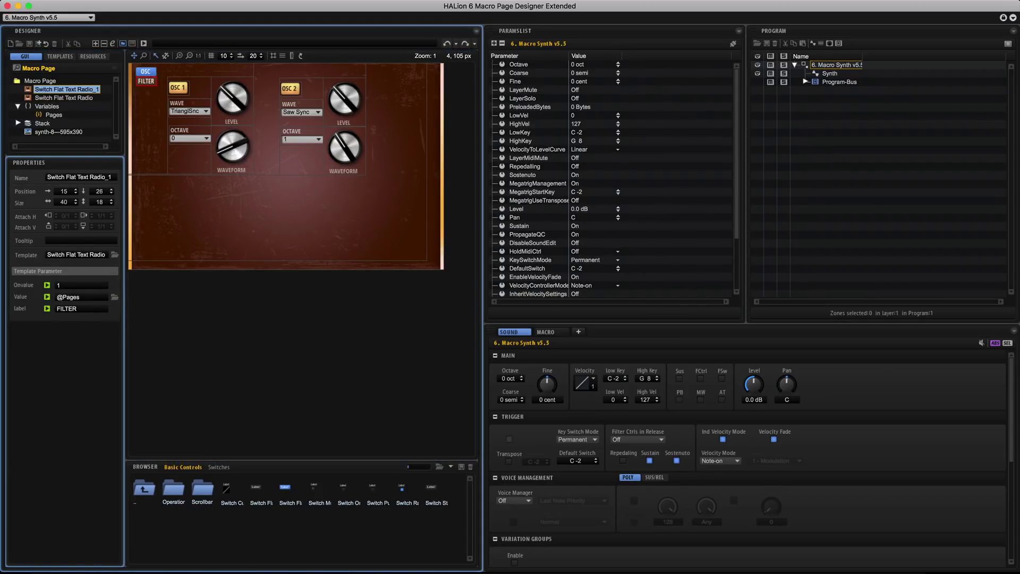
click(546, 332)
click(613, 375)
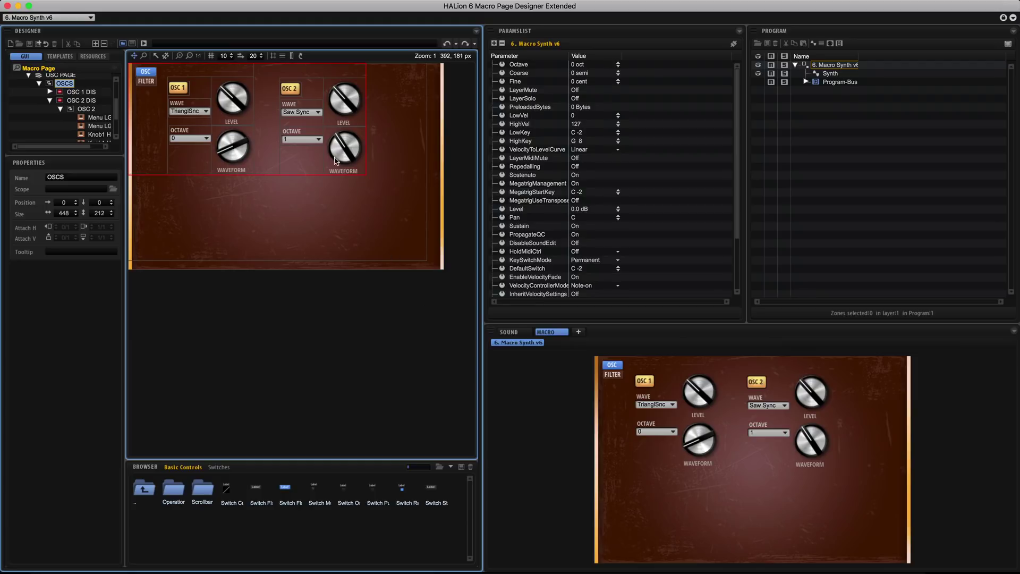
Step: Show the canvas rulers and move the OSCS group down towards the centre of the oscillator page
click(291, 57)
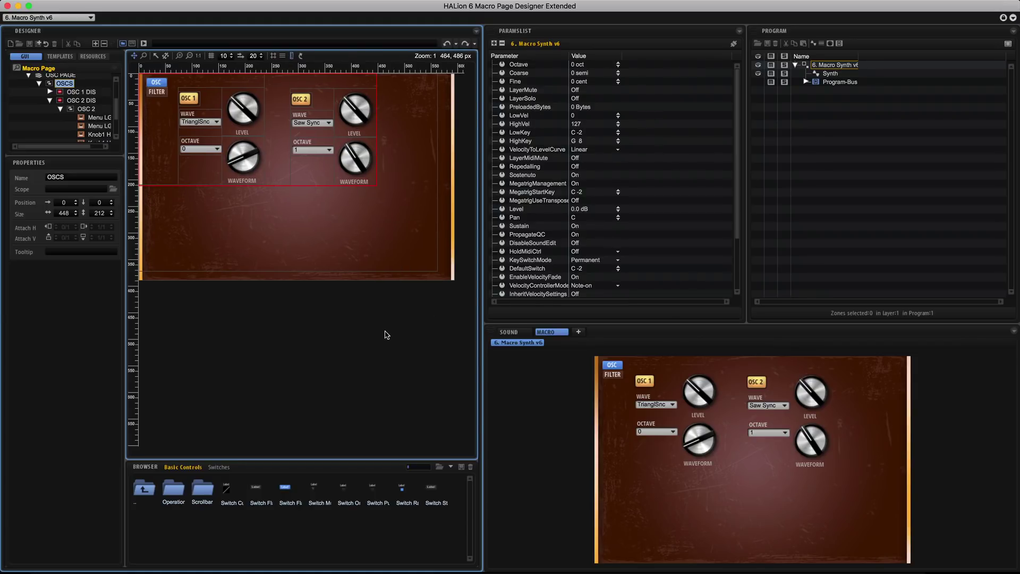
drag(238, 99, 248, 139)
click(39, 84)
Step: Move the FILTER & FX group up on FILTER PAGE to about position 82, 134
click(64, 126)
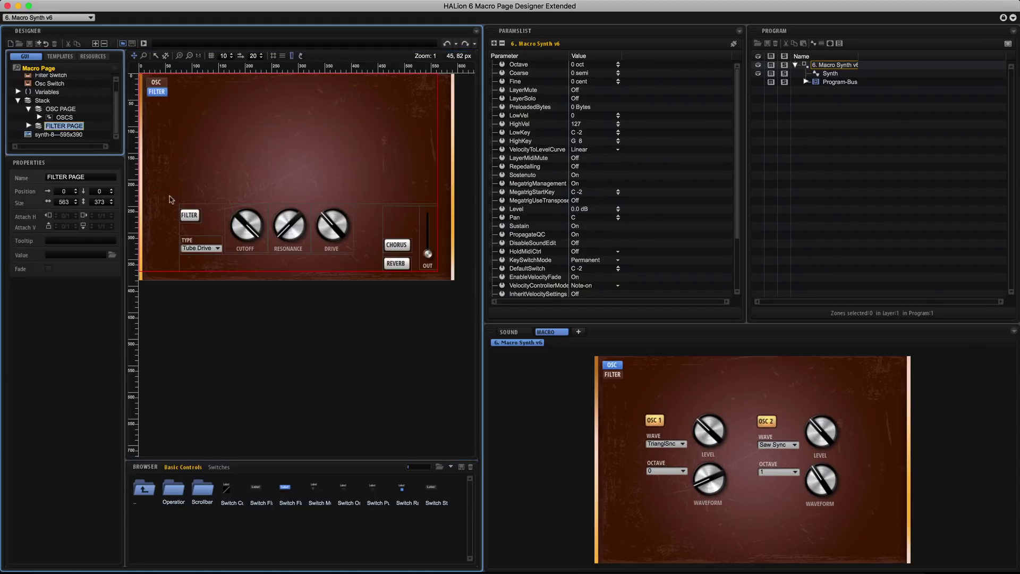
click(73, 134)
drag(253, 215, 256, 157)
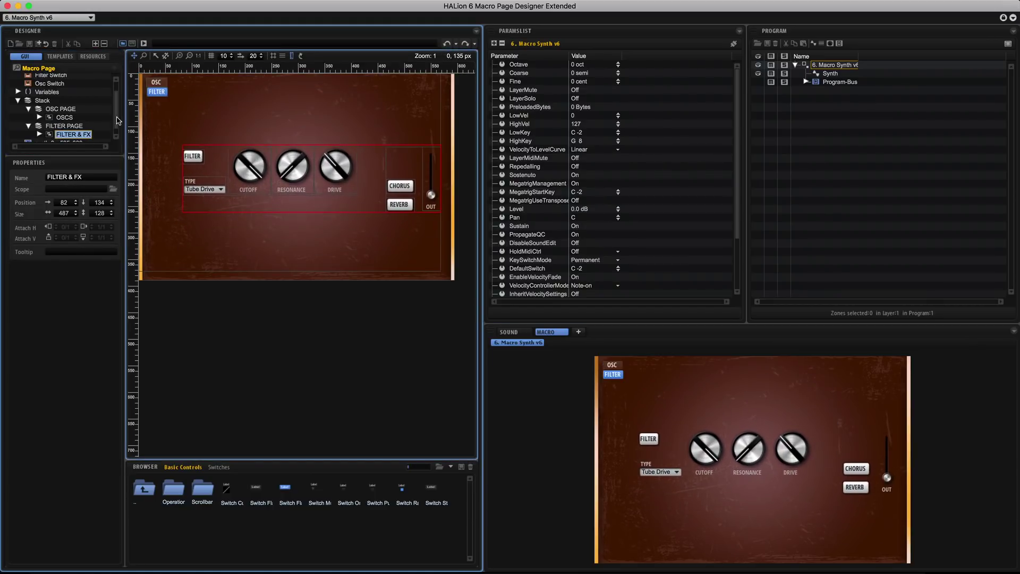
Step: Move the FX OUT group directly under the Macro Page and place it in the lower-right corner of the canvas, at about 464, 247
click(38, 135)
drag(116, 115, 76, 139)
drag(400, 187, 400, 245)
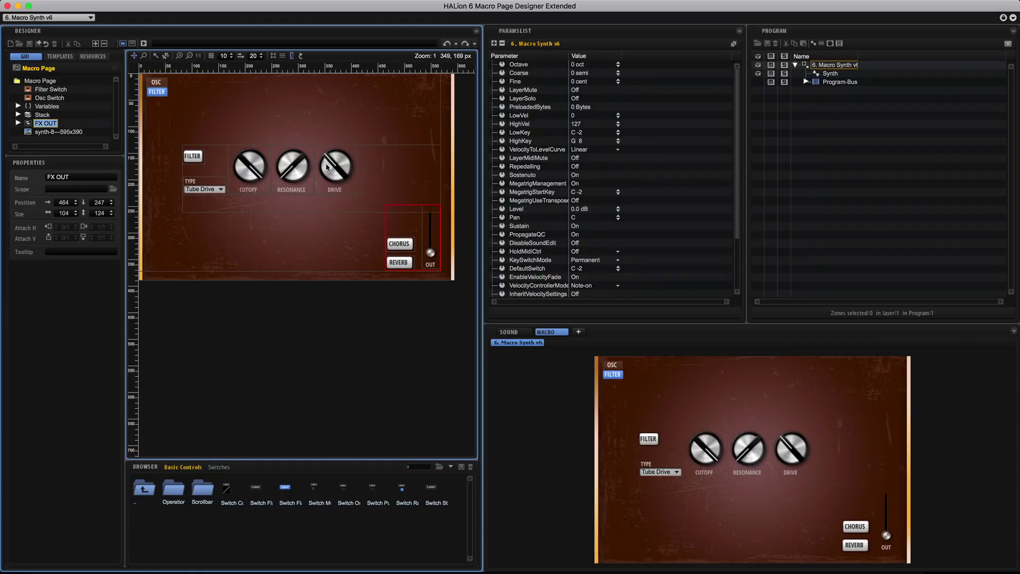
Step: Rearrange the filter type menu and the Cutoff, Resonance and Drive knobs so they sit in the middle of the filter page
drag(338, 165, 369, 173)
drag(232, 171, 231, 165)
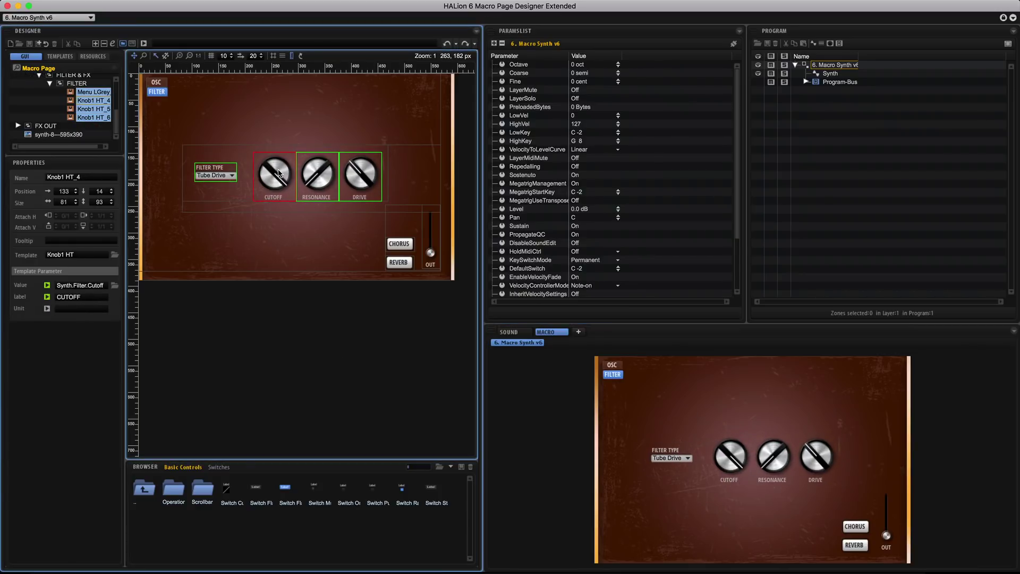
Step: Connect the Bypass parameters of the Chorus and Reverb effects to the CHORUS and REVERB switches
click(842, 98)
drag(518, 149, 402, 244)
click(843, 107)
drag(518, 218, 403, 262)
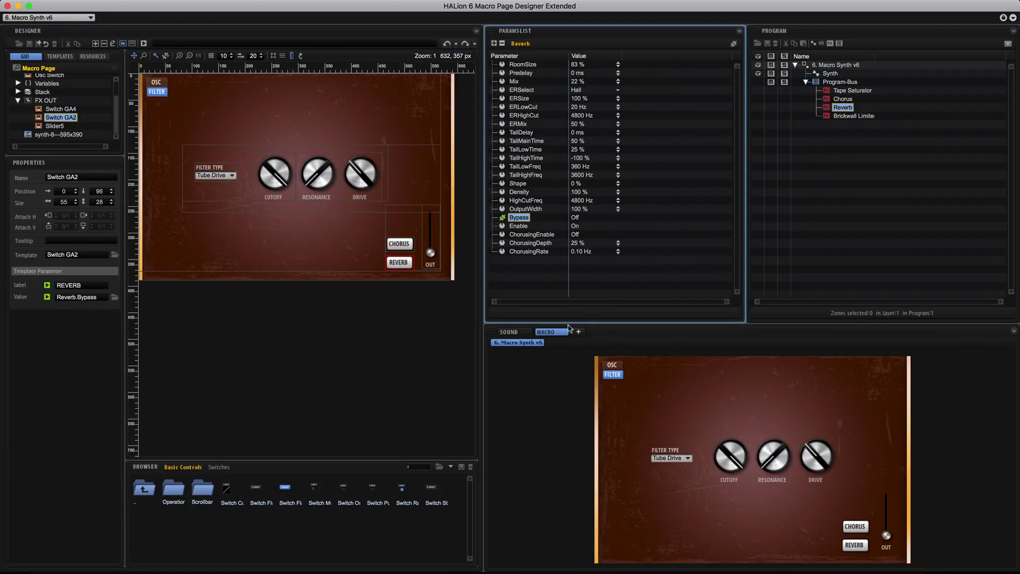
Step: Examine the Synth zone's Filter section in the sound editor
click(524, 332)
scroll(808, 449, down, 10)
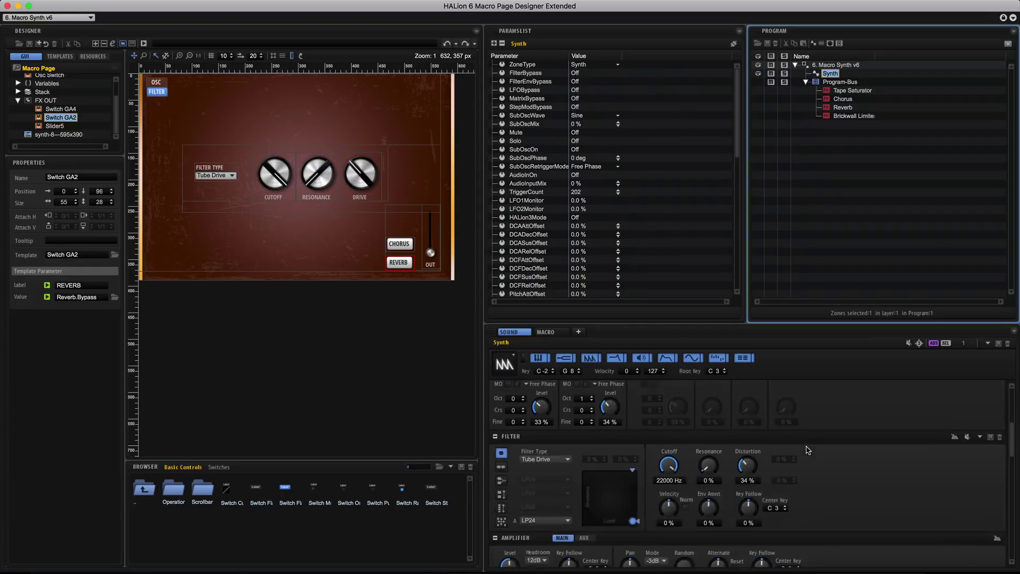
right_click(509, 476)
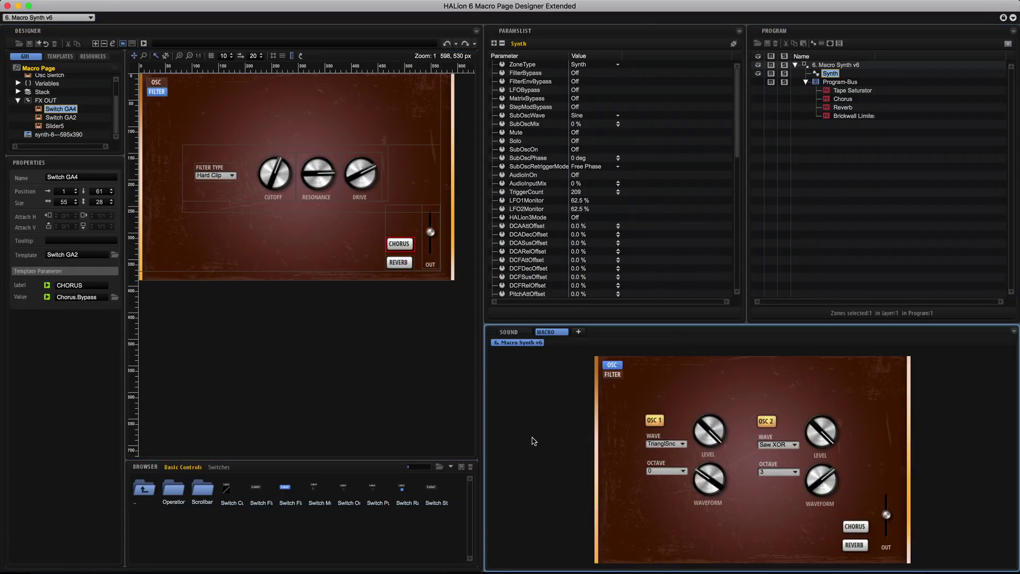
Step: Delete the unused Background bitmap from the macro page's resources and return to the GUI tree
click(101, 58)
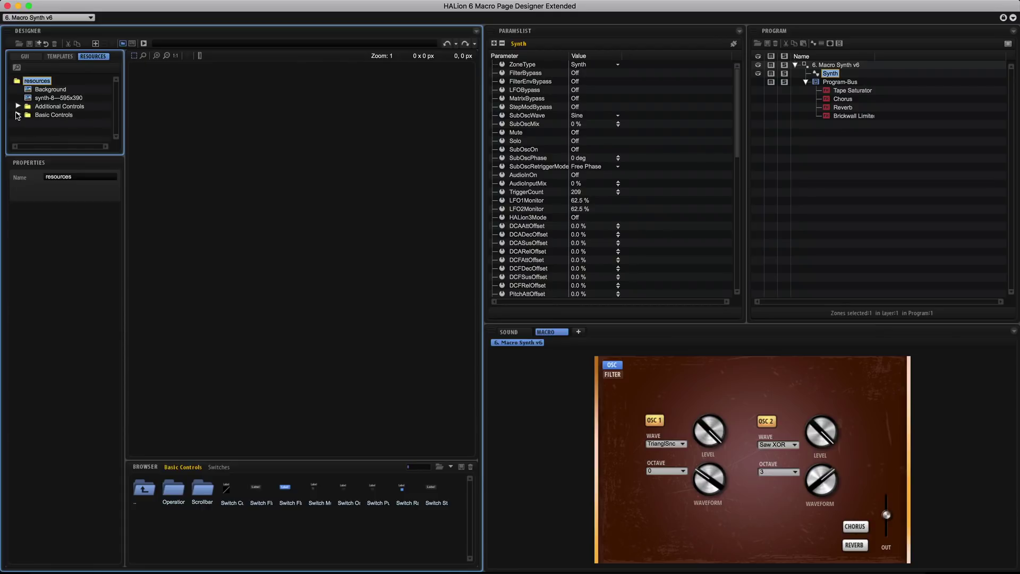
drag(69, 156, 88, 262)
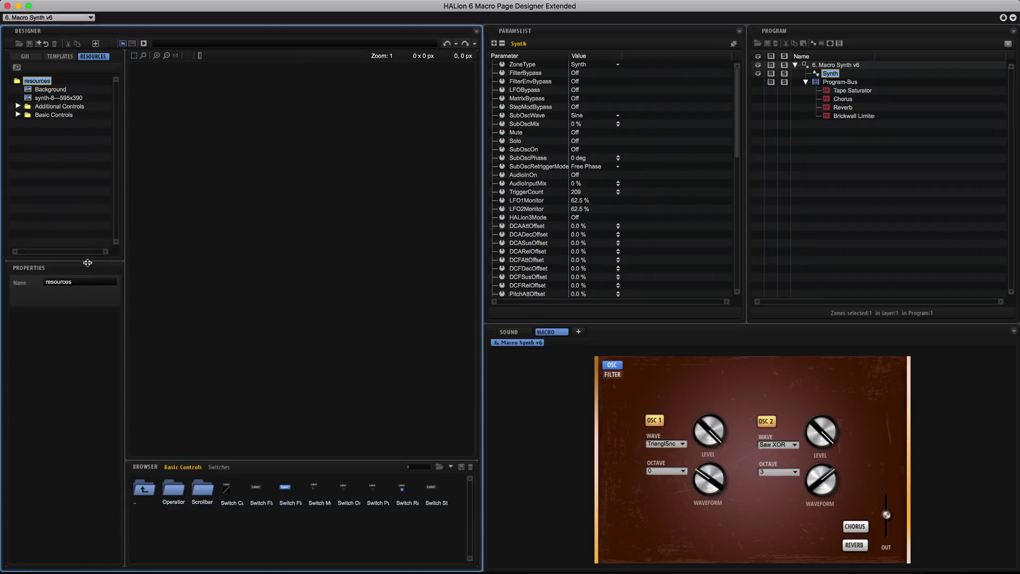
click(56, 90)
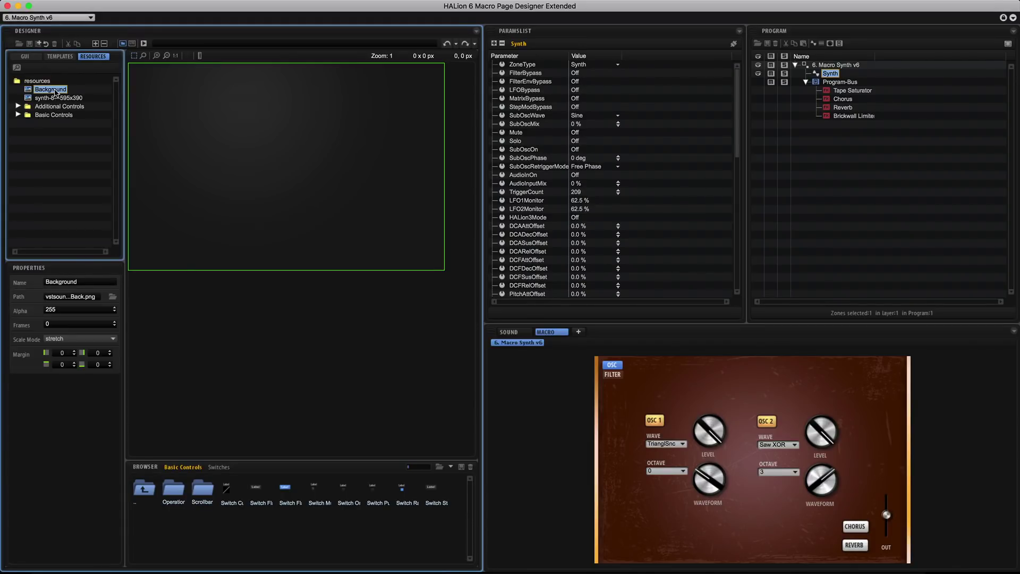
click(56, 97)
click(55, 90)
key(Delete)
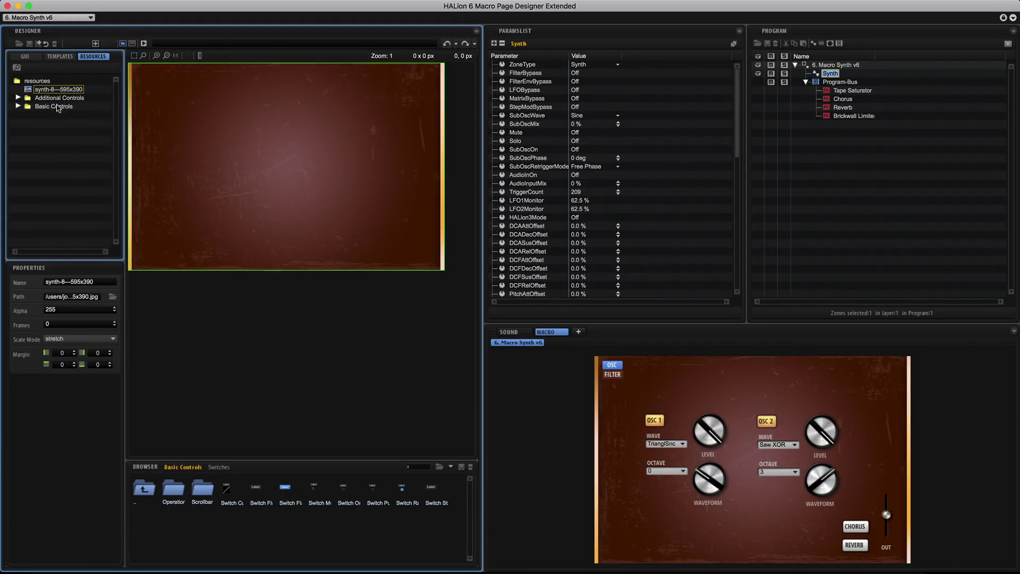
click(25, 56)
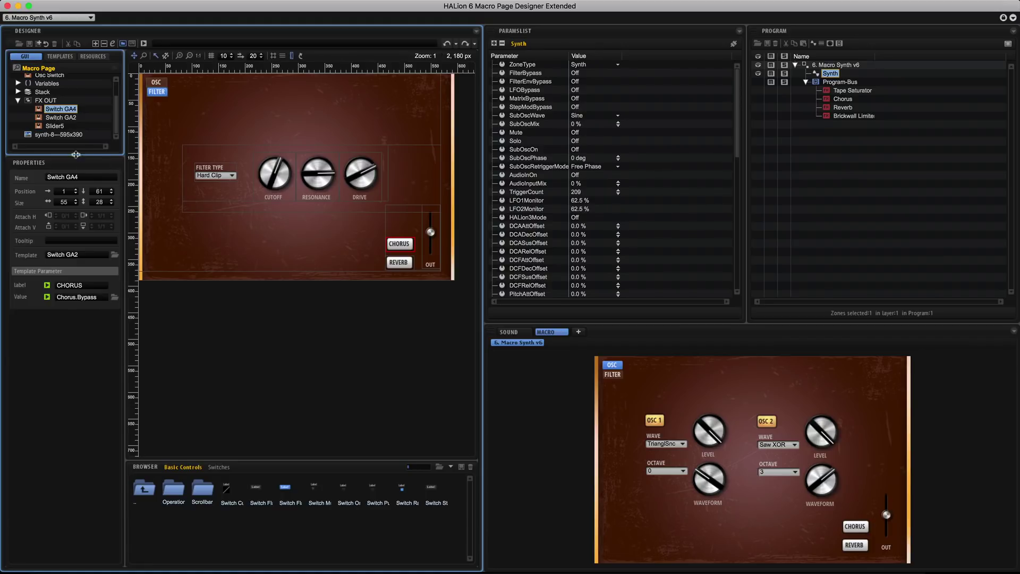
drag(77, 157, 77, 245)
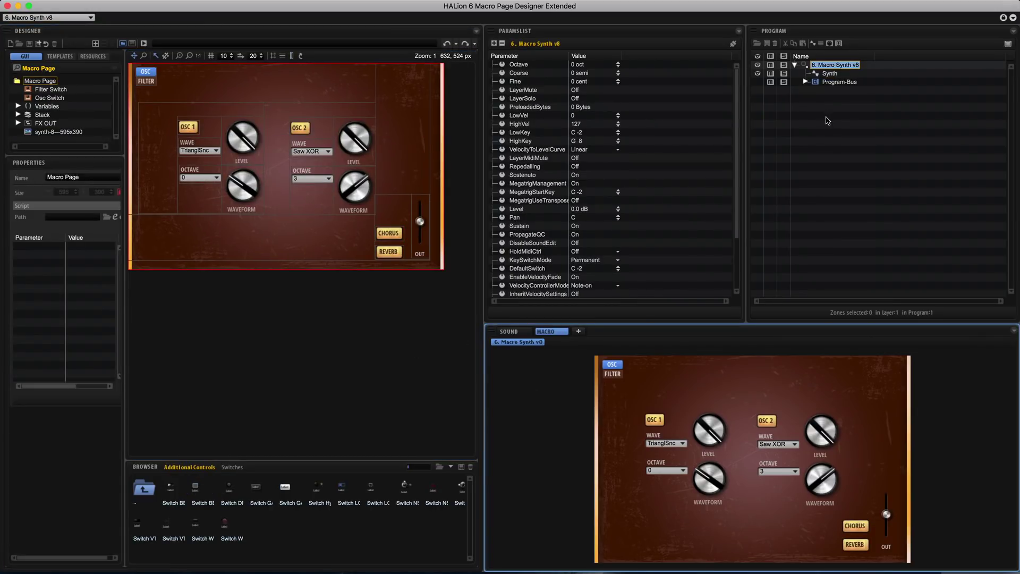
Step: Start exporting the 6. Macro Synth v8 program as a HALion Sonic SE Layer Preset into the HALion Sonic folder on the Desktop
right_click(833, 67)
mouse_move(869, 133)
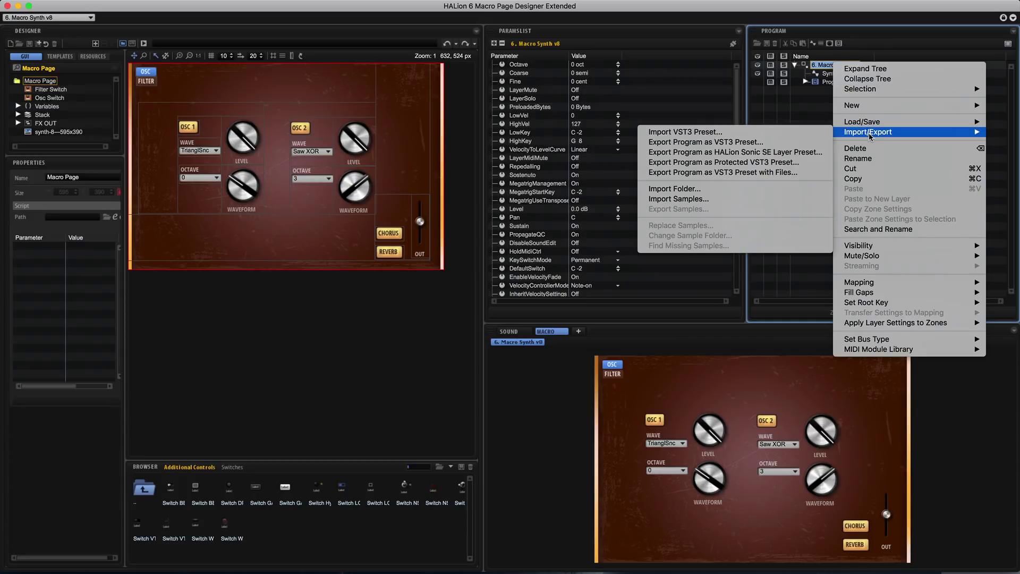
click(801, 154)
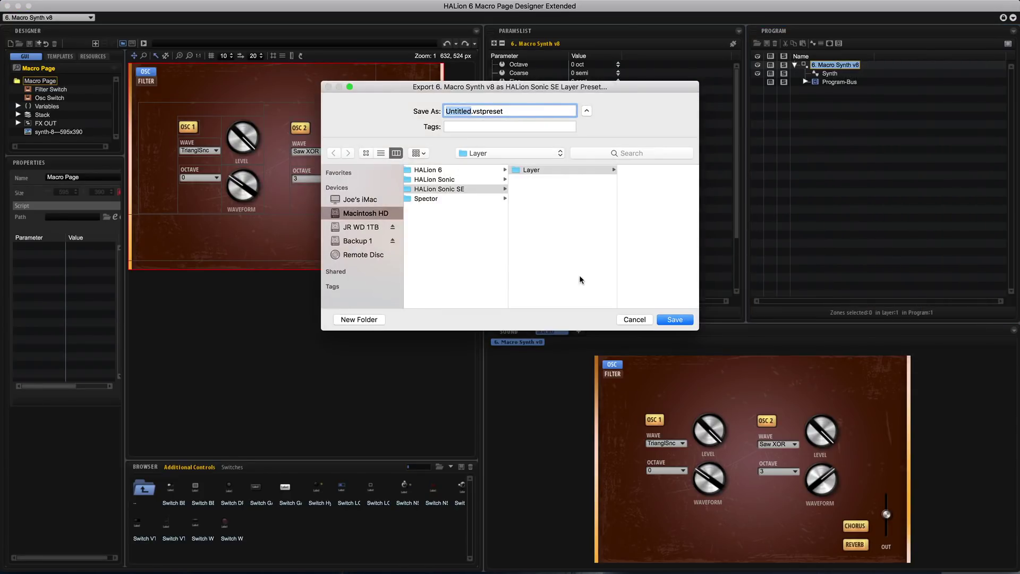
scroll(508, 251, left, 10)
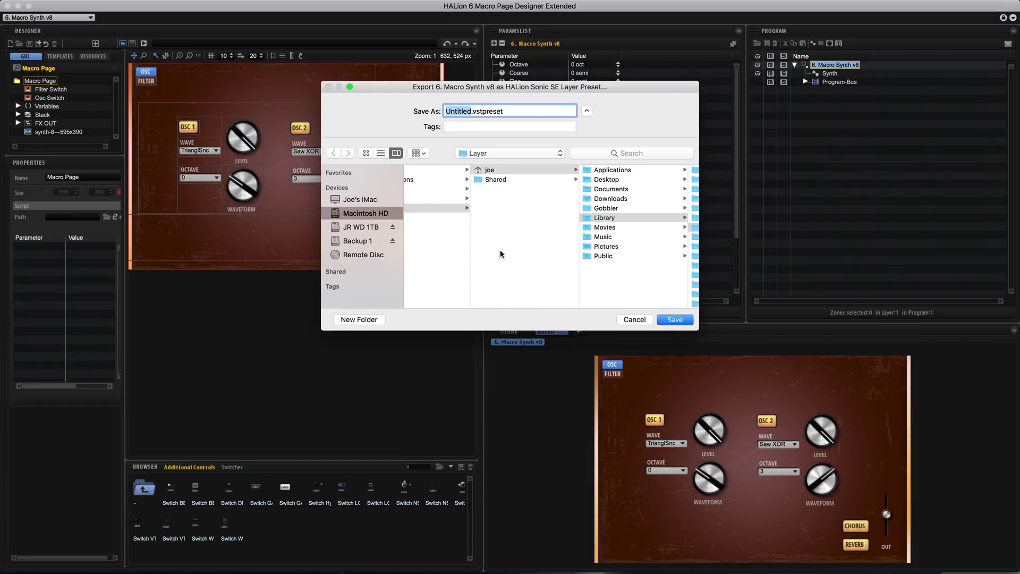
click(608, 180)
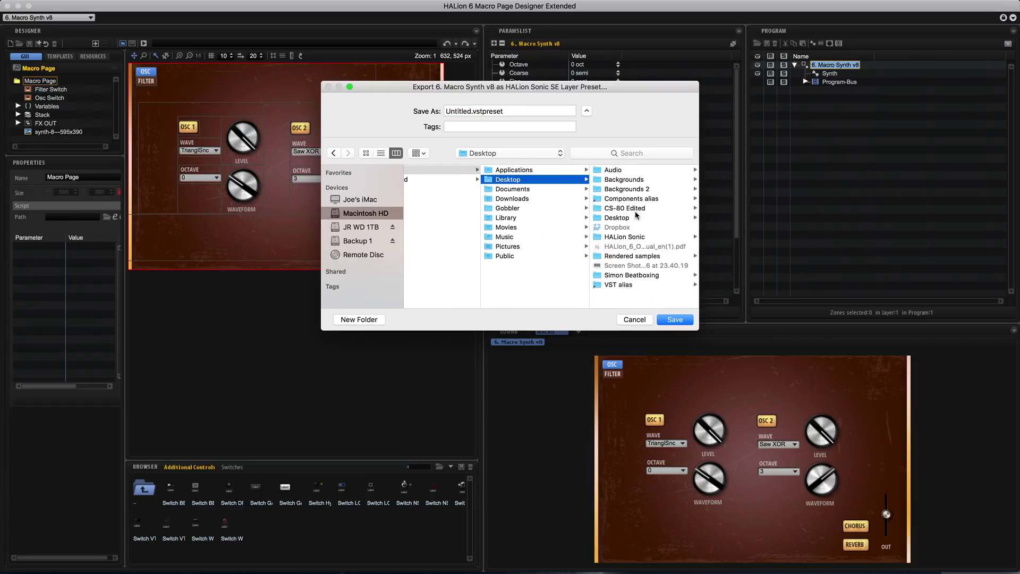
click(627, 237)
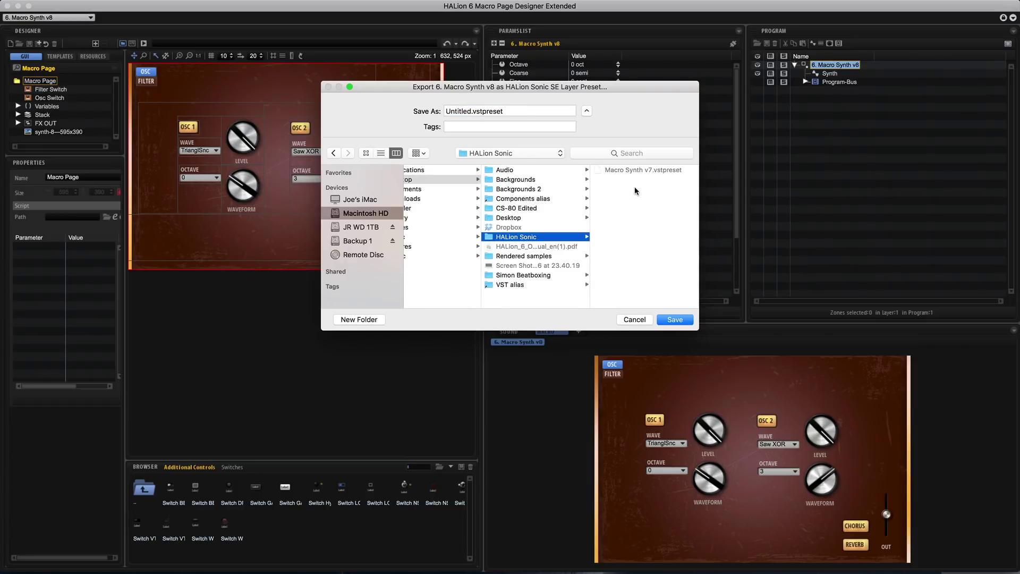
Step: Name the exported preset Macro Synth v8.vstpreset and save it
click(627, 170)
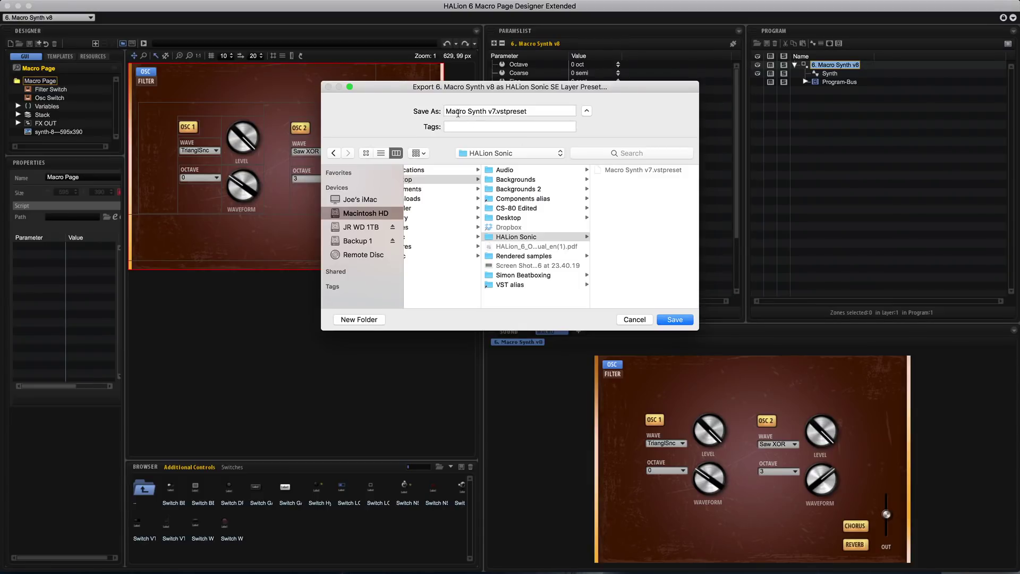
click(493, 111)
key(BackSpace)
text(8)
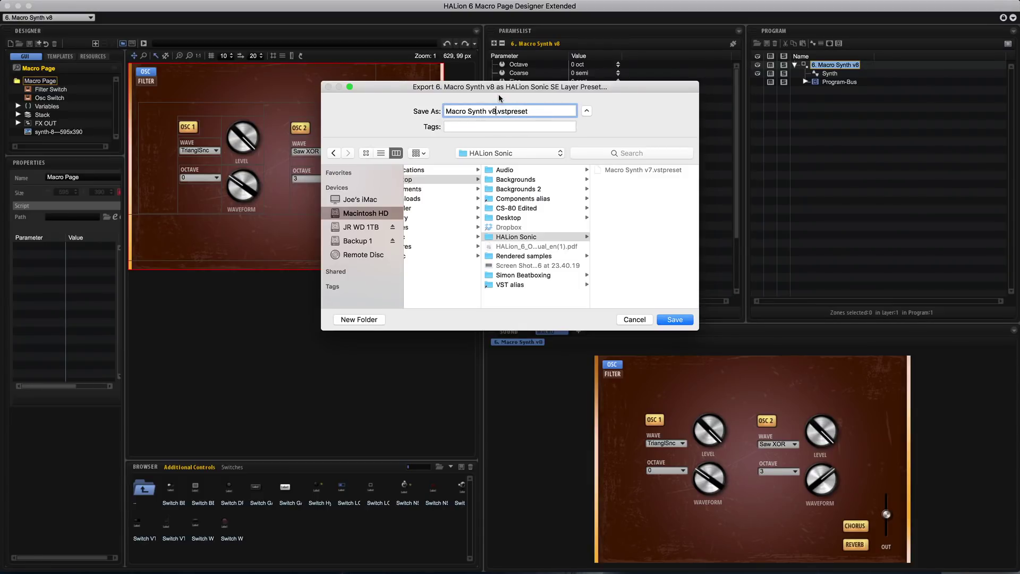
key(Return)
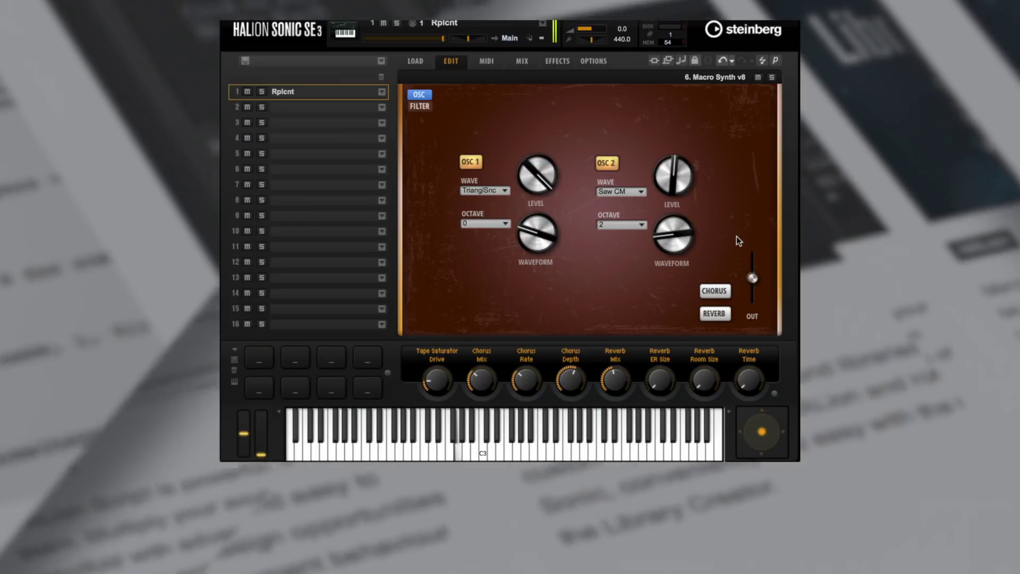
Step: Switch to HALion Sonic SE 3, turn on CHORUS and REVERB, and adjust the Drive and Cutoff knobs on the FILTER page
click(715, 291)
click(714, 313)
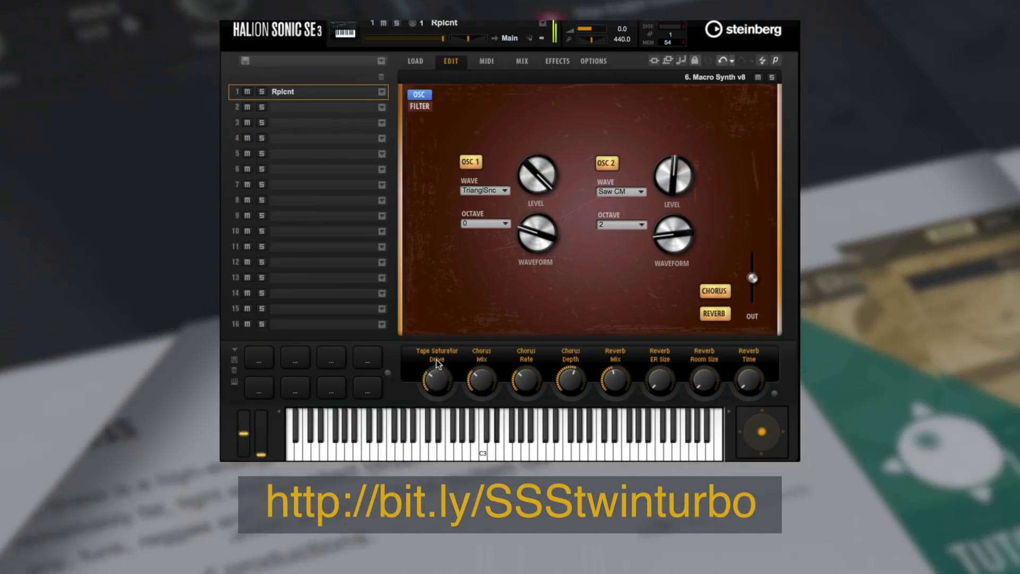
click(419, 106)
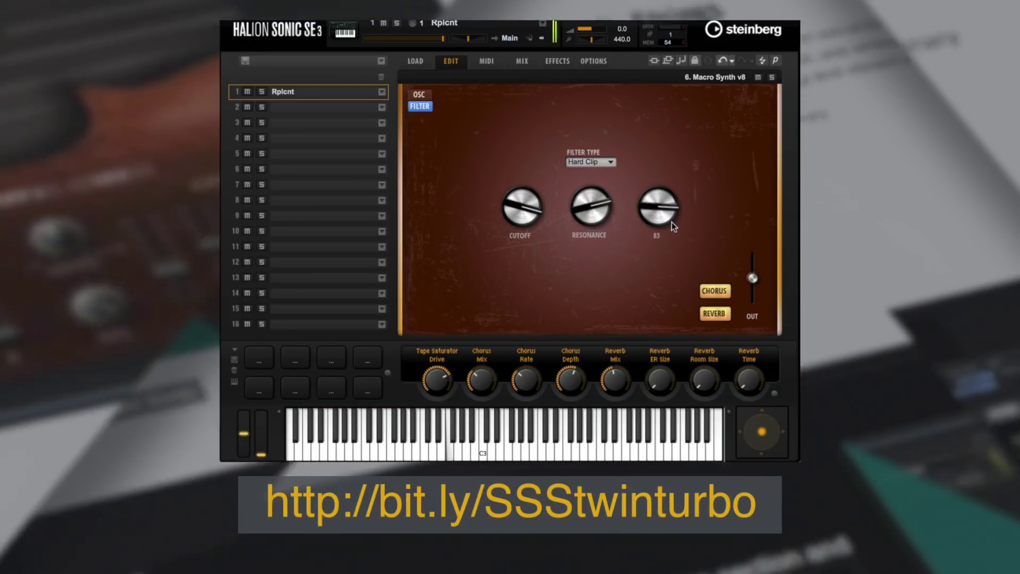
drag(671, 221, 674, 303)
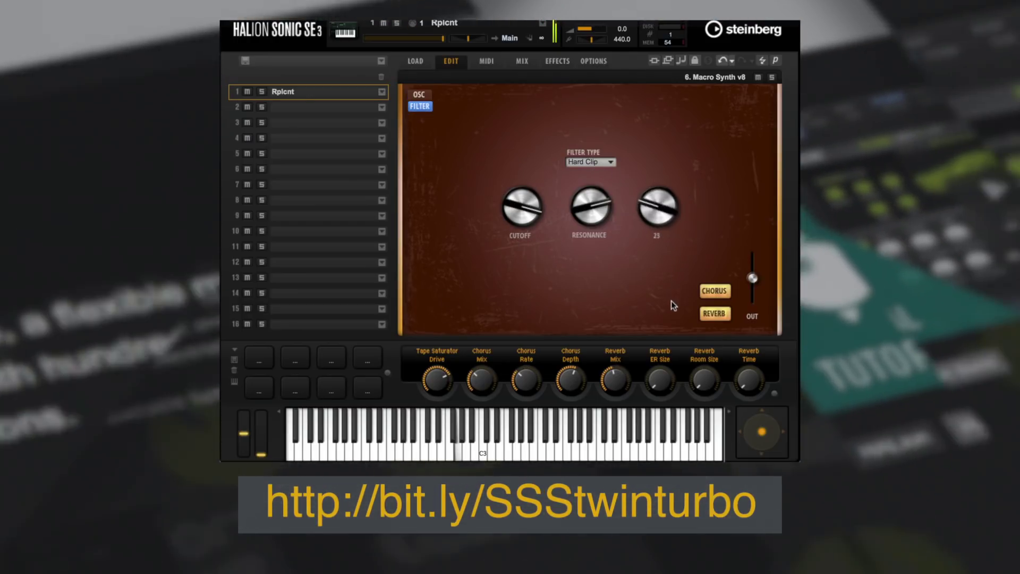
drag(531, 204, 525, 267)
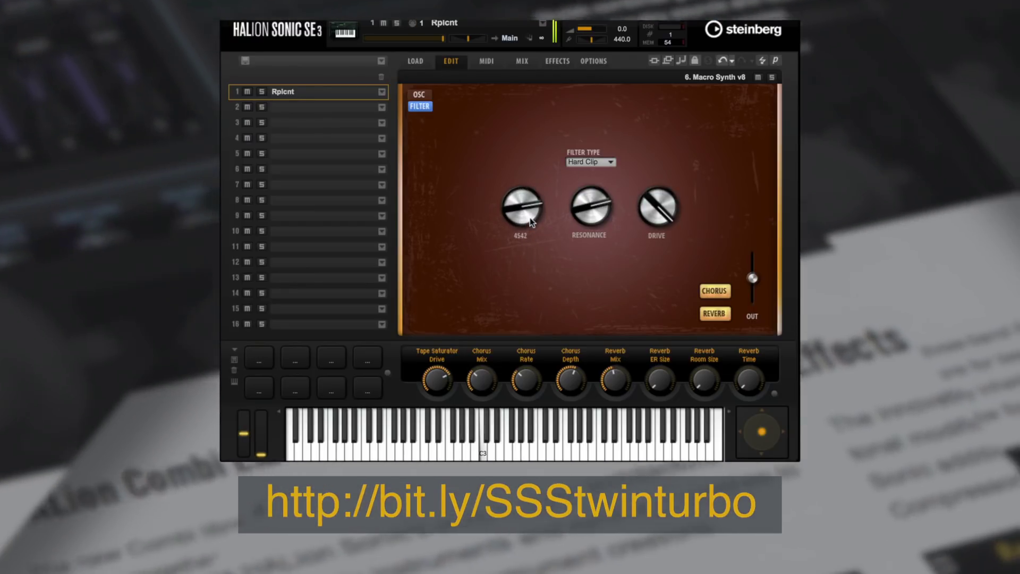
Step: Go back to the OSC page and adjust the Level knobs of both oscillators and the Waveform knob of OSC 2
click(419, 95)
drag(679, 235, 679, 179)
mouse_move(680, 182)
mouse_down()
mouse_move(682, 170)
mouse_move(690, 212)
mouse_move(684, 198)
mouse_up()
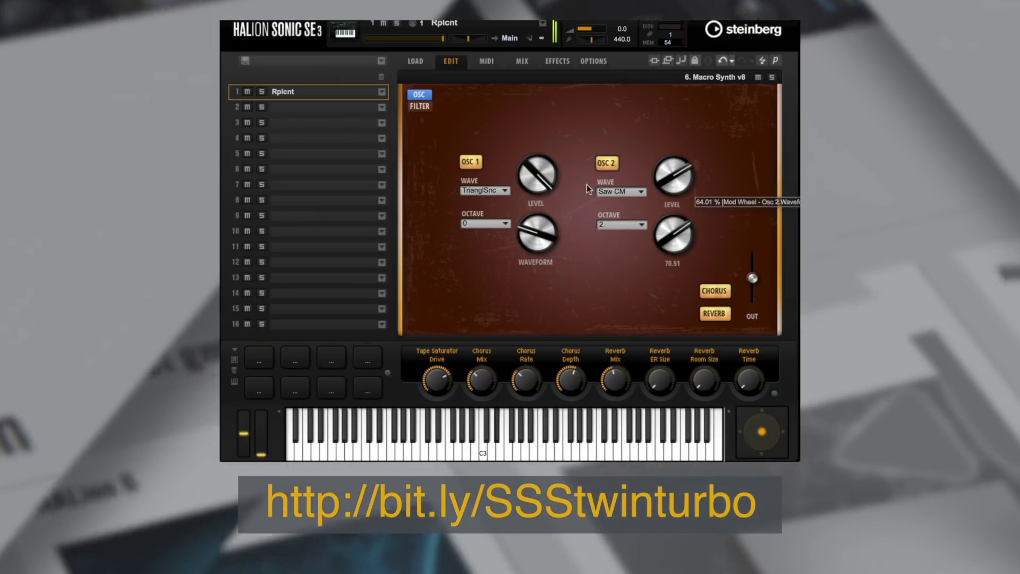
drag(542, 182, 556, 279)
drag(670, 235, 668, 275)
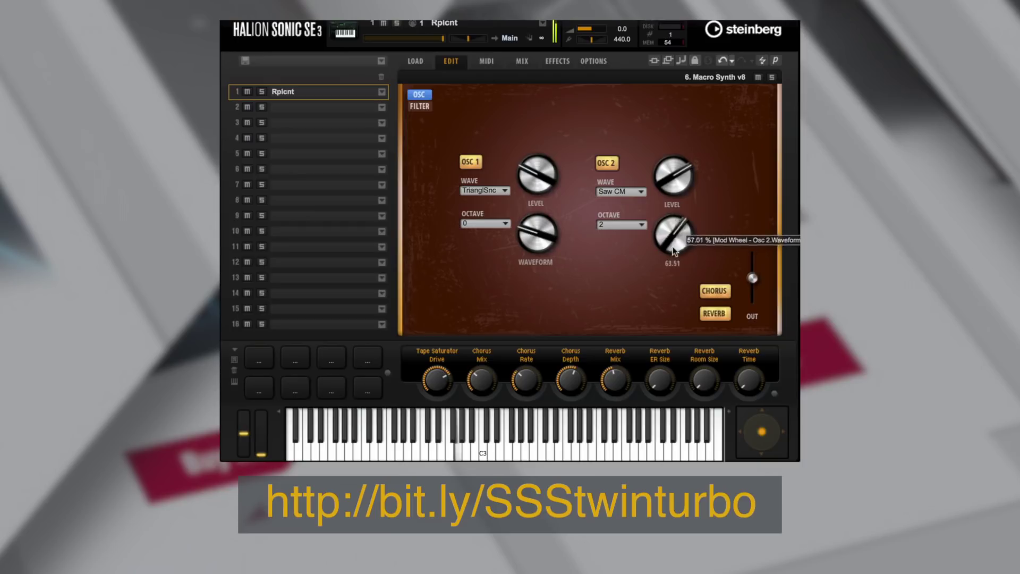
drag(526, 199, 527, 169)
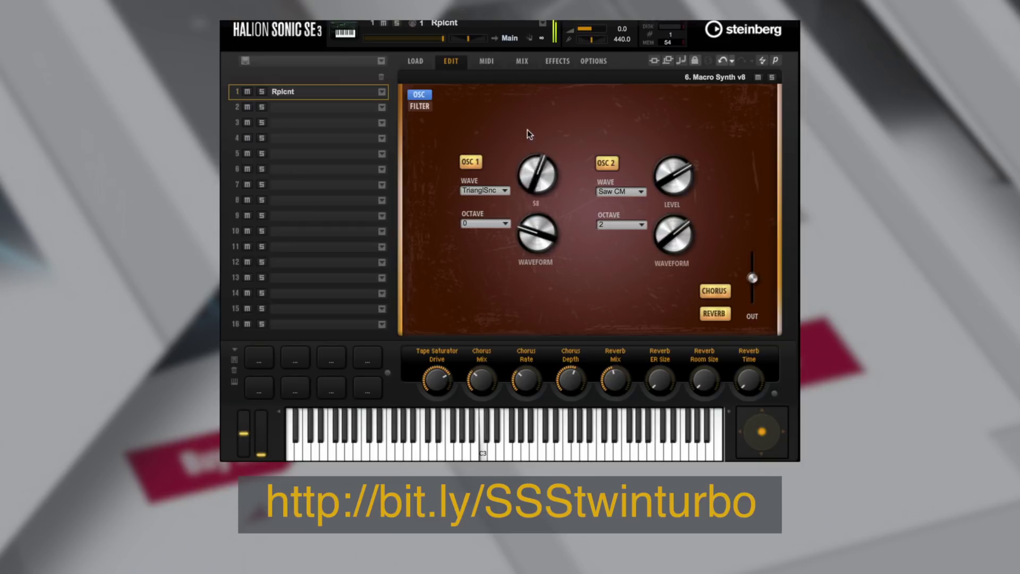
drag(652, 195, 653, 174)
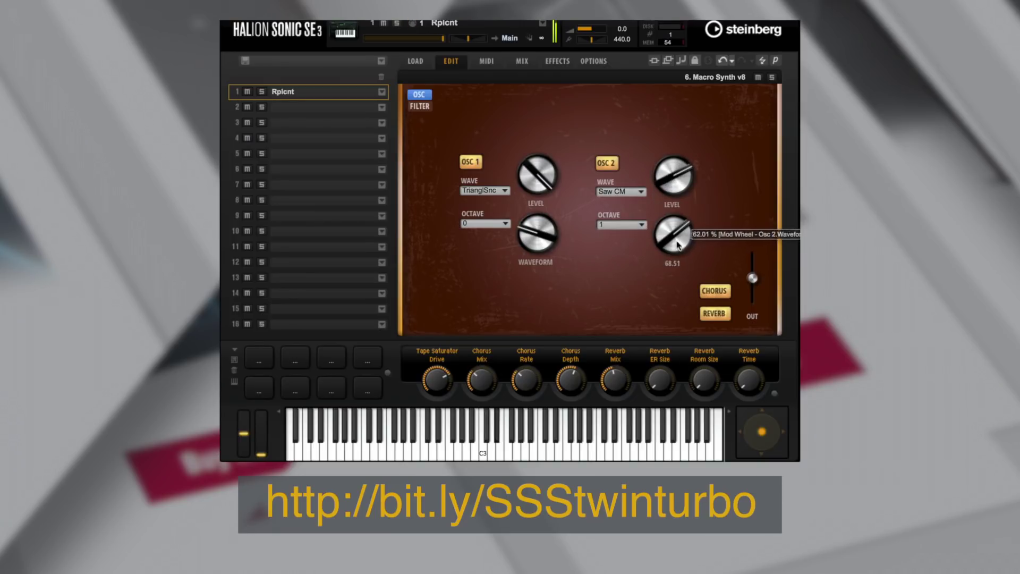